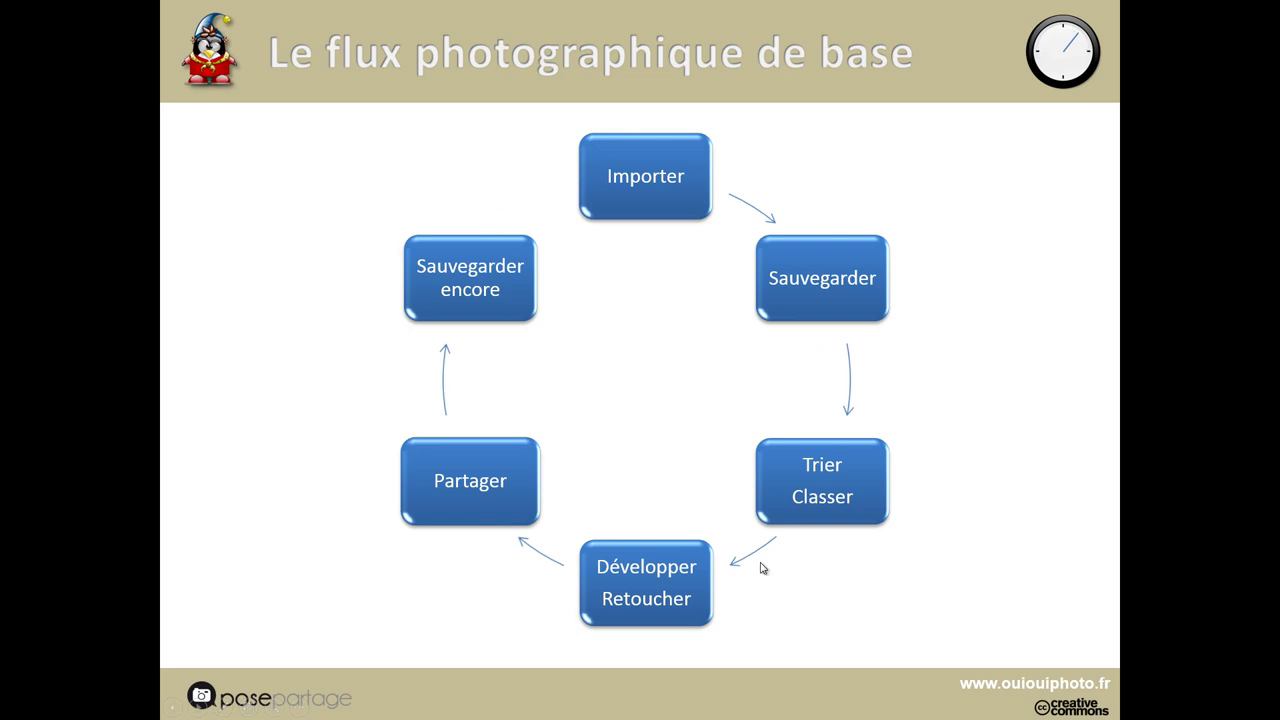
Advance the slideshow to the 'Sauvegarder encore…..Mais quoi ?' slide
{"action": "left_click", "coordinate": [652, 391]}
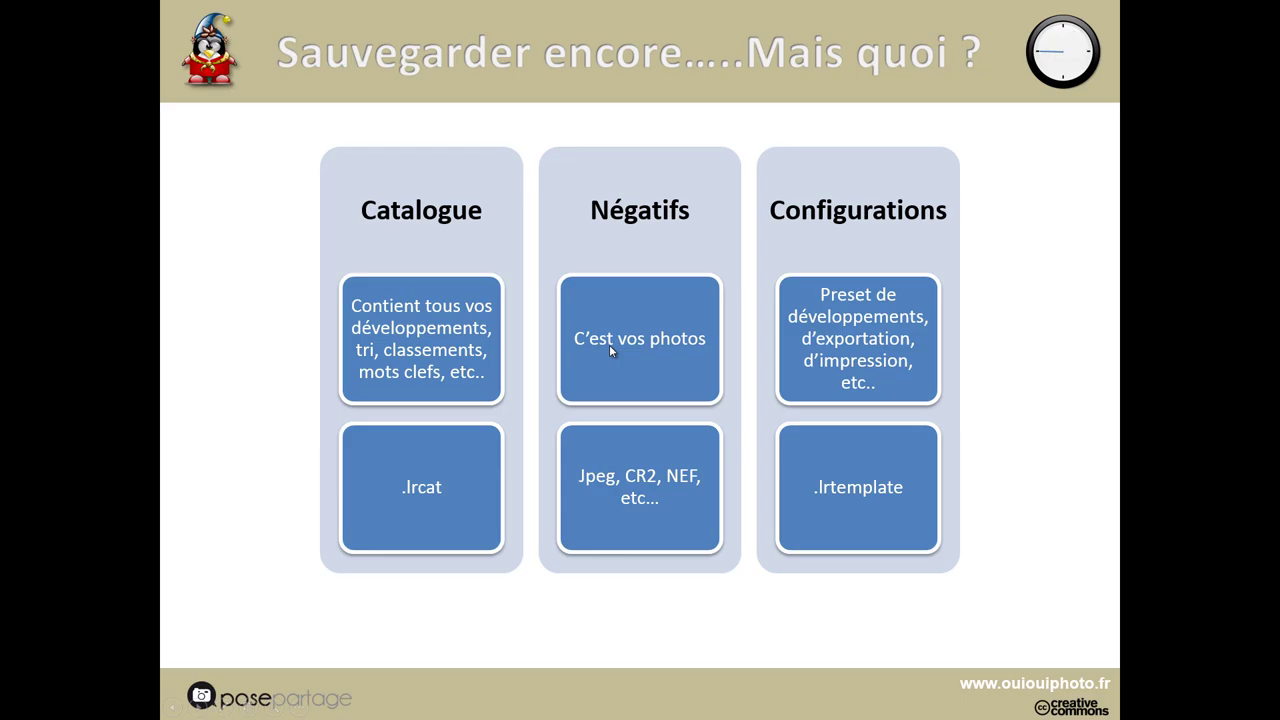
Switch from the PowerPoint slideshow to the Lightroom Library showing the black-and-white tree photo
{"action": "key", "text": "alt+Tab"}
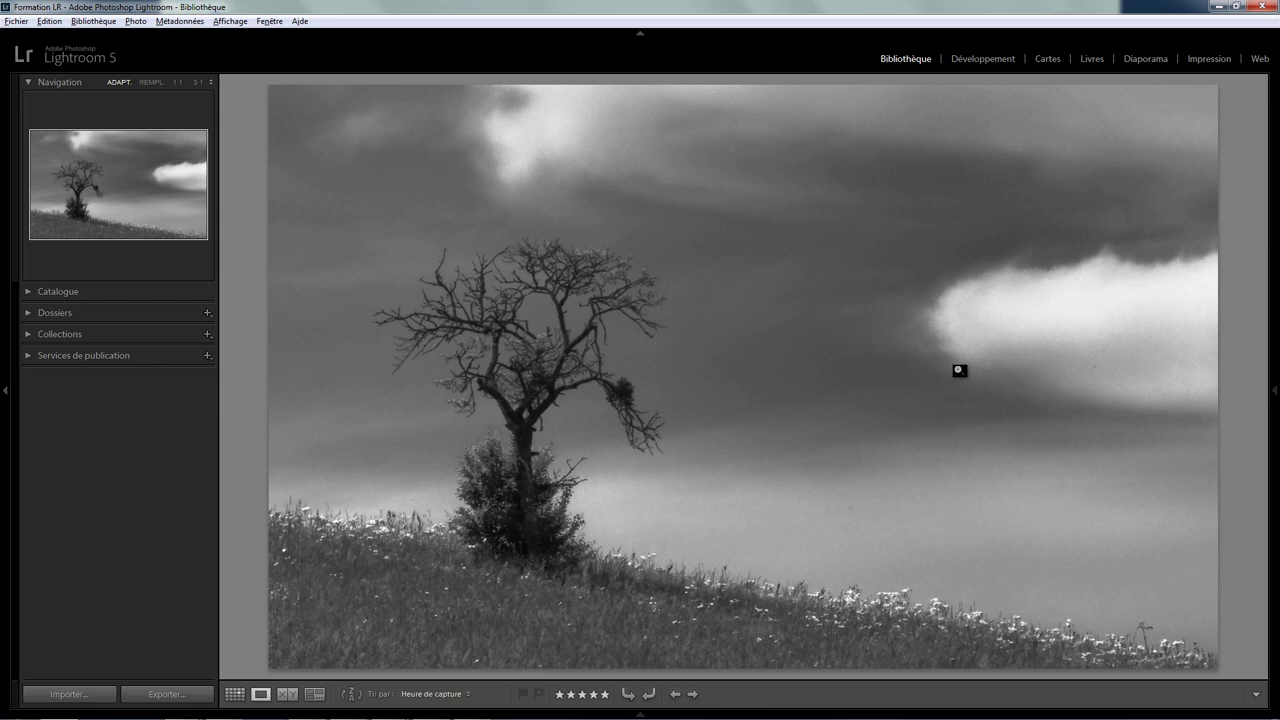
Toggle the right histogram and metadata panel, leaving it collapsed
{"action": "left_click", "coordinate": [1276, 395]}
{"action": "left_click", "coordinate": [1276, 395]}
{"action": "left_click", "coordinate": [1276, 395]}
{"action": "left_click", "coordinate": [1276, 395]}
Open the Importer des photos et des vidéos window from the Fichier menu
{"action": "left_click", "coordinate": [25, 21]}
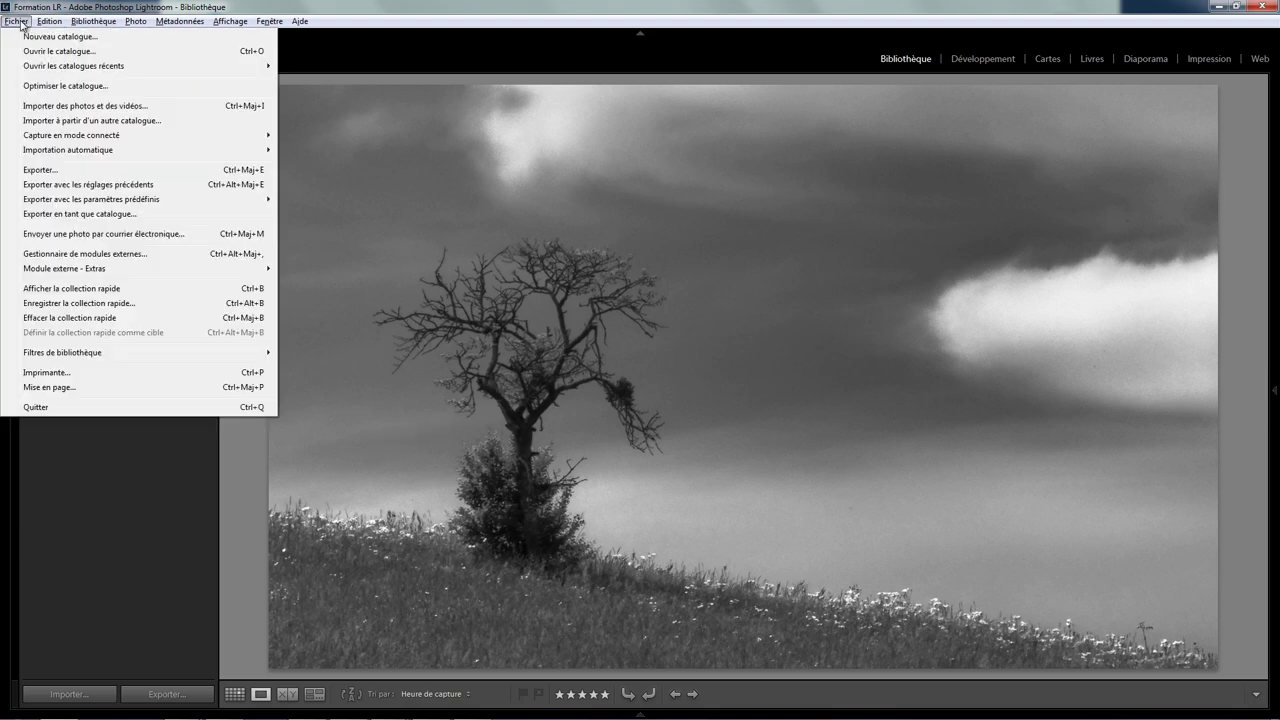
{"action": "left_click", "coordinate": [69, 107]}
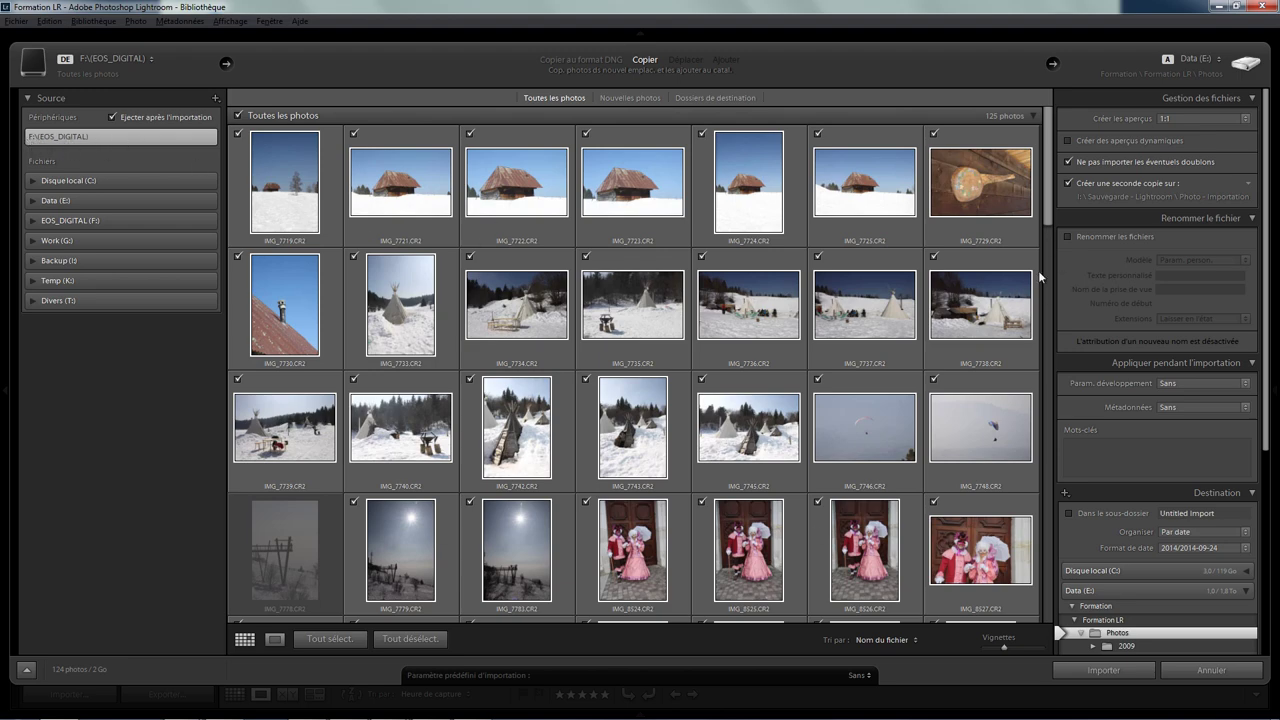
Choose 'Copier' rather than 'Copier au format DNG' for the import
{"action": "mouse_move", "coordinate": [1049, 220]}
{"action": "left_mouse_down"}
{"action": "mouse_move", "coordinate": [1055, 532]}
{"action": "mouse_move", "coordinate": [1054, 182]}
{"action": "left_mouse_up"}
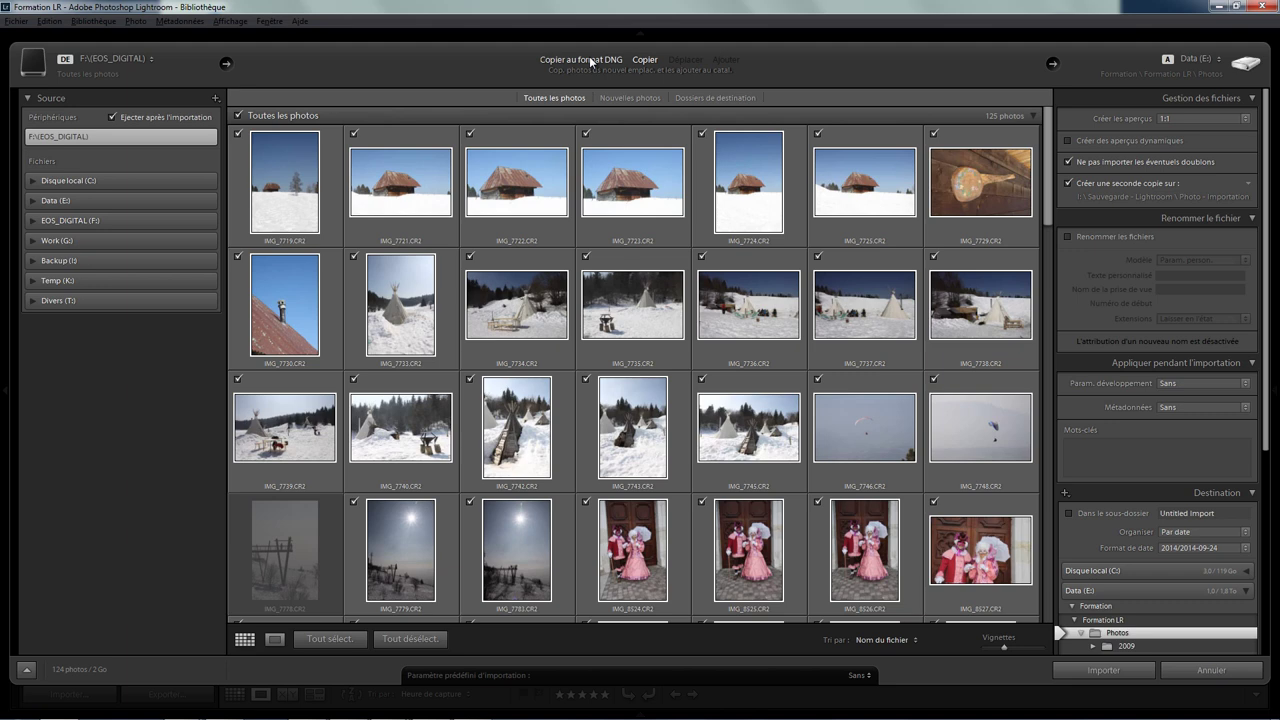
{"action": "left_click", "coordinate": [645, 60]}
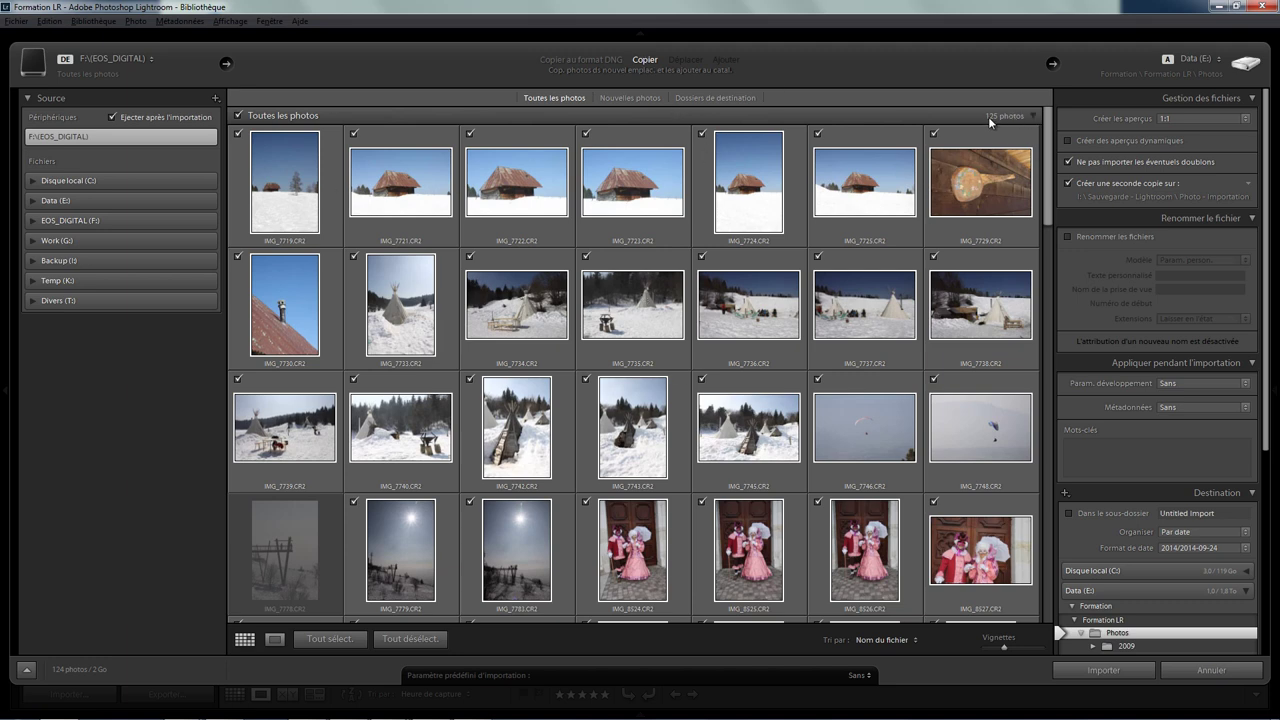
{"action": "left_click", "coordinate": [354, 133]}
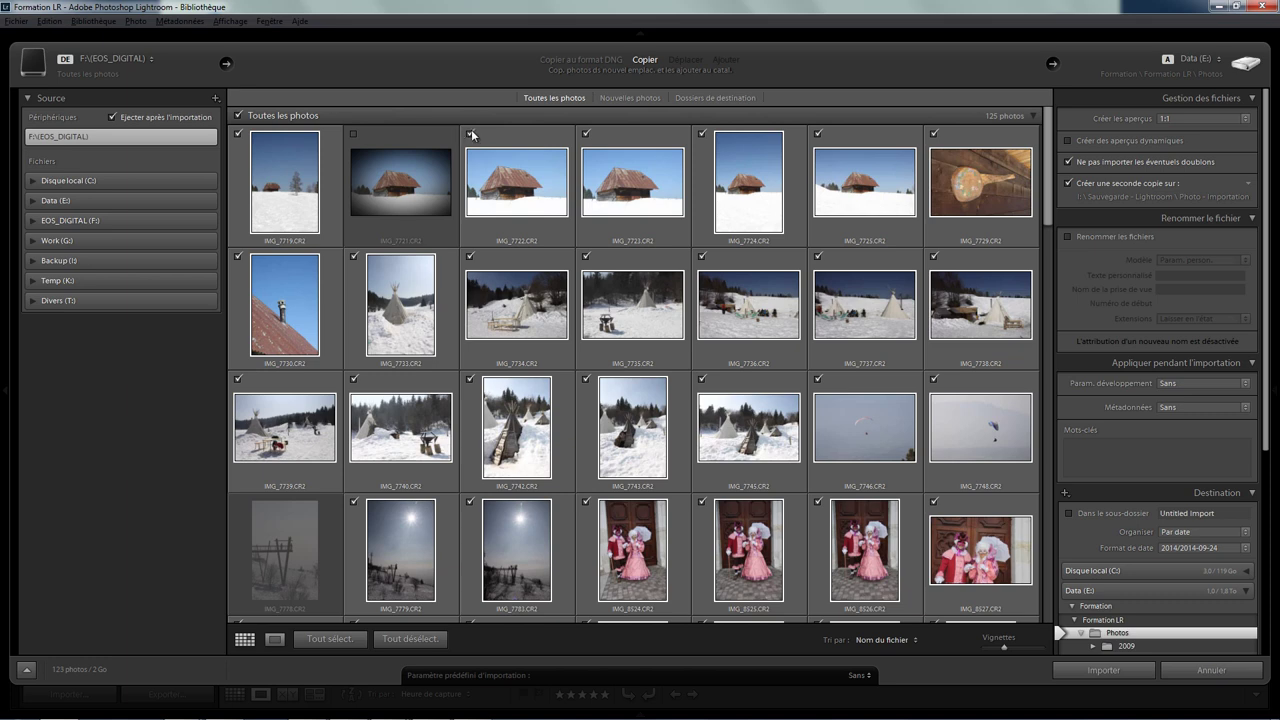
{"action": "left_click", "coordinate": [354, 133]}
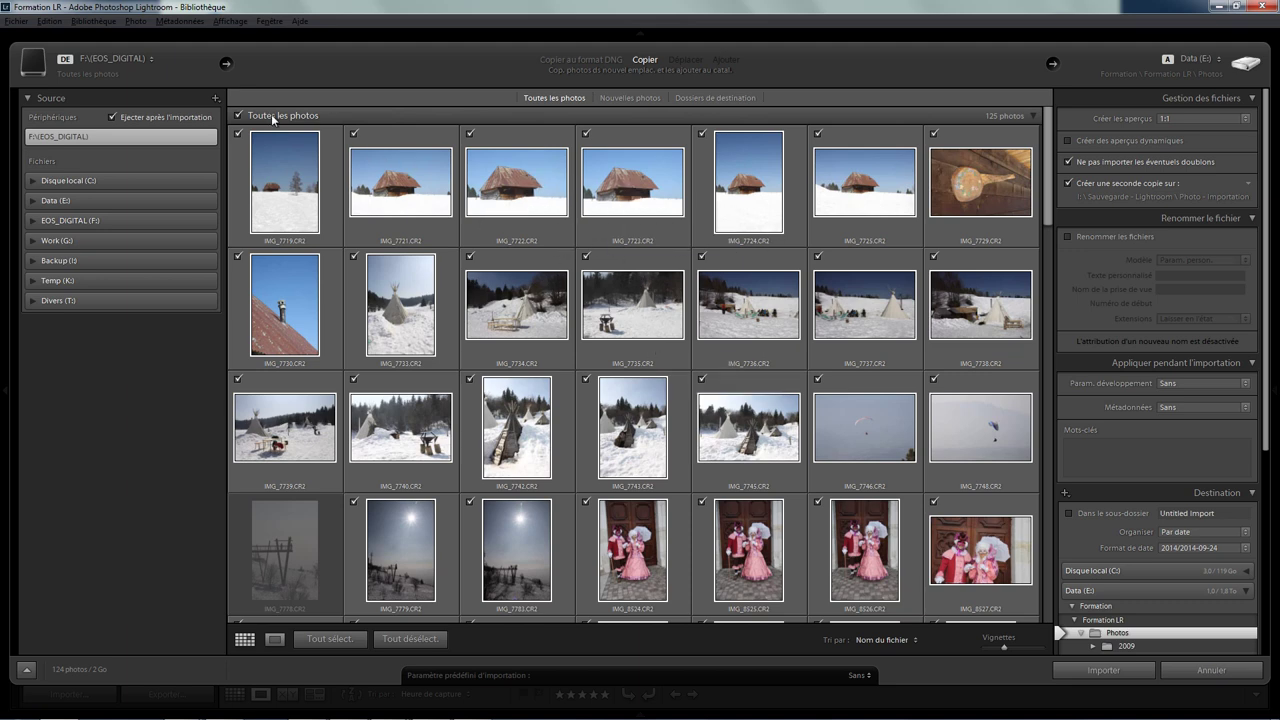
{"action": "left_click", "coordinate": [238, 115]}
{"action": "left_click", "coordinate": [238, 116]}
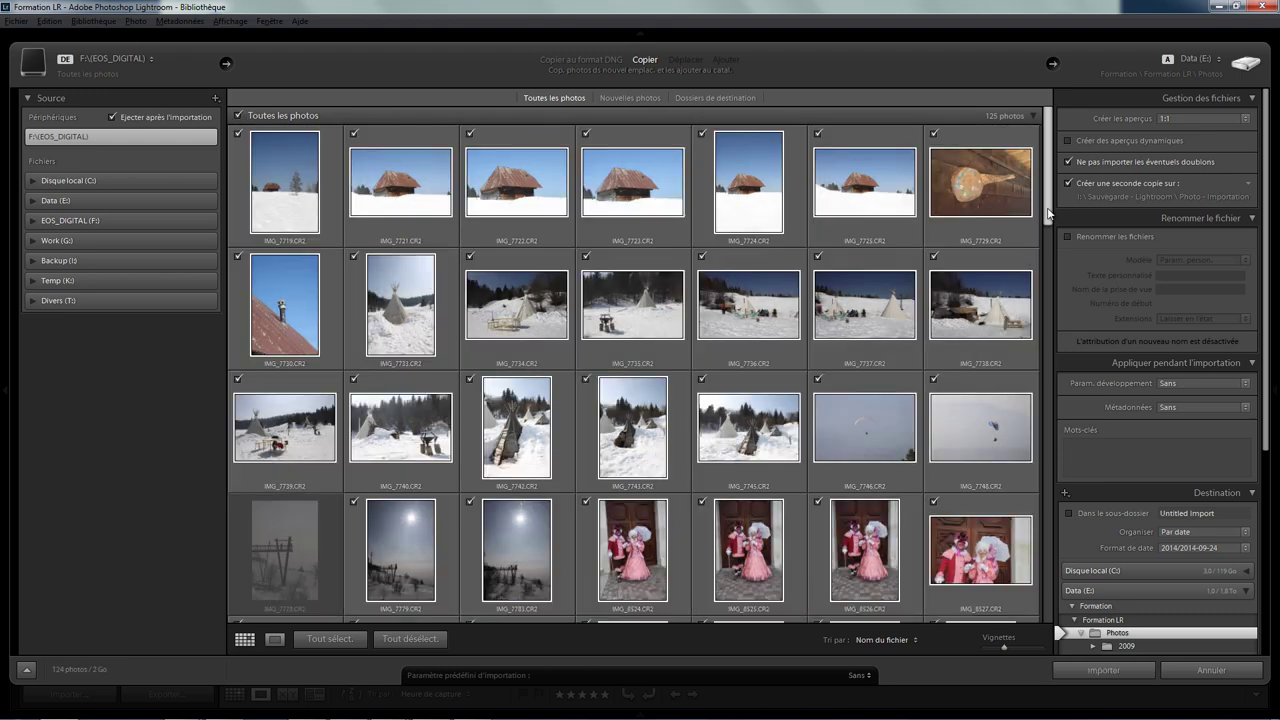
{"action": "scroll", "coordinate": [525, 422], "scroll_direction": "down", "scroll_amount": 3}
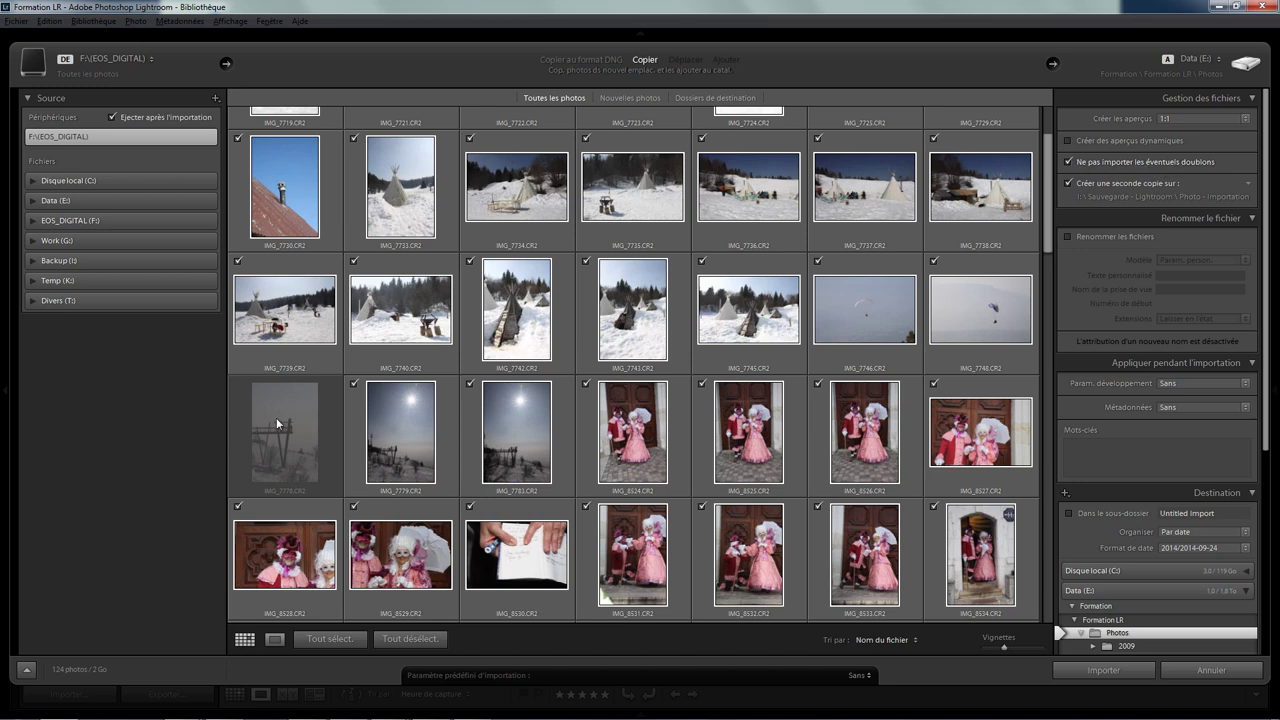
{"action": "mouse_move", "coordinate": [285, 550]}
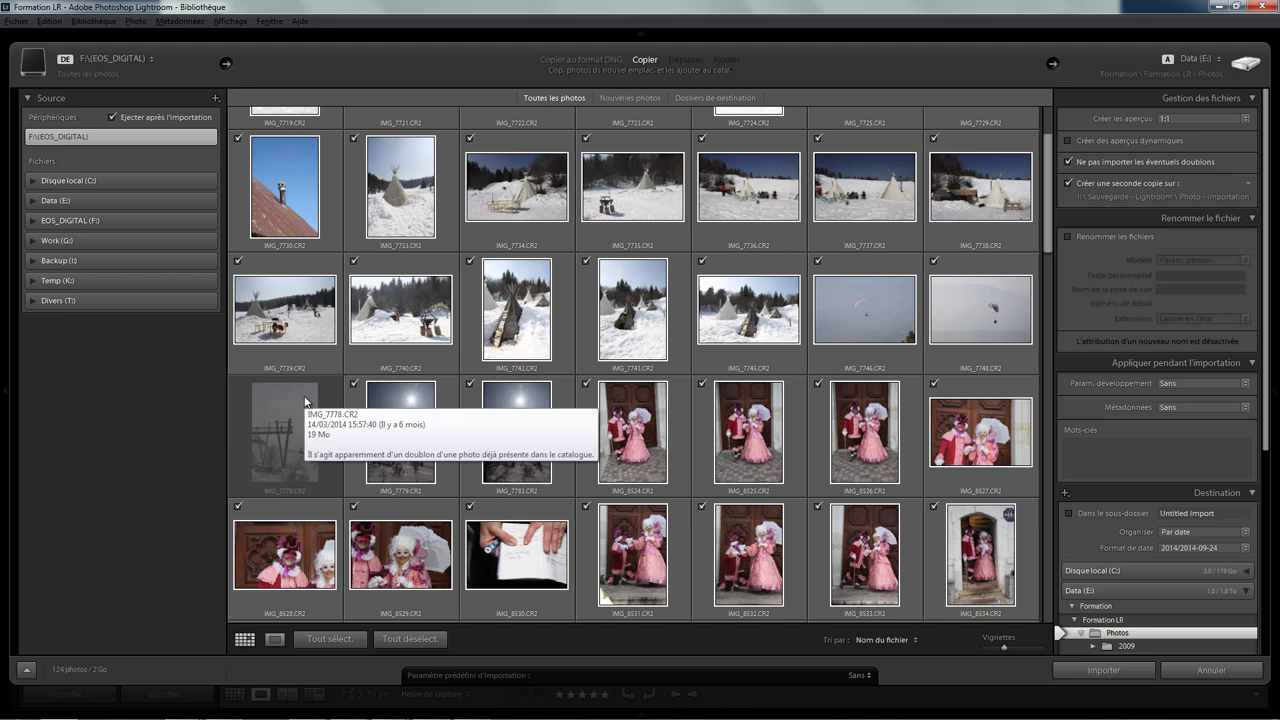
{"action": "mouse_move", "coordinate": [285, 432]}
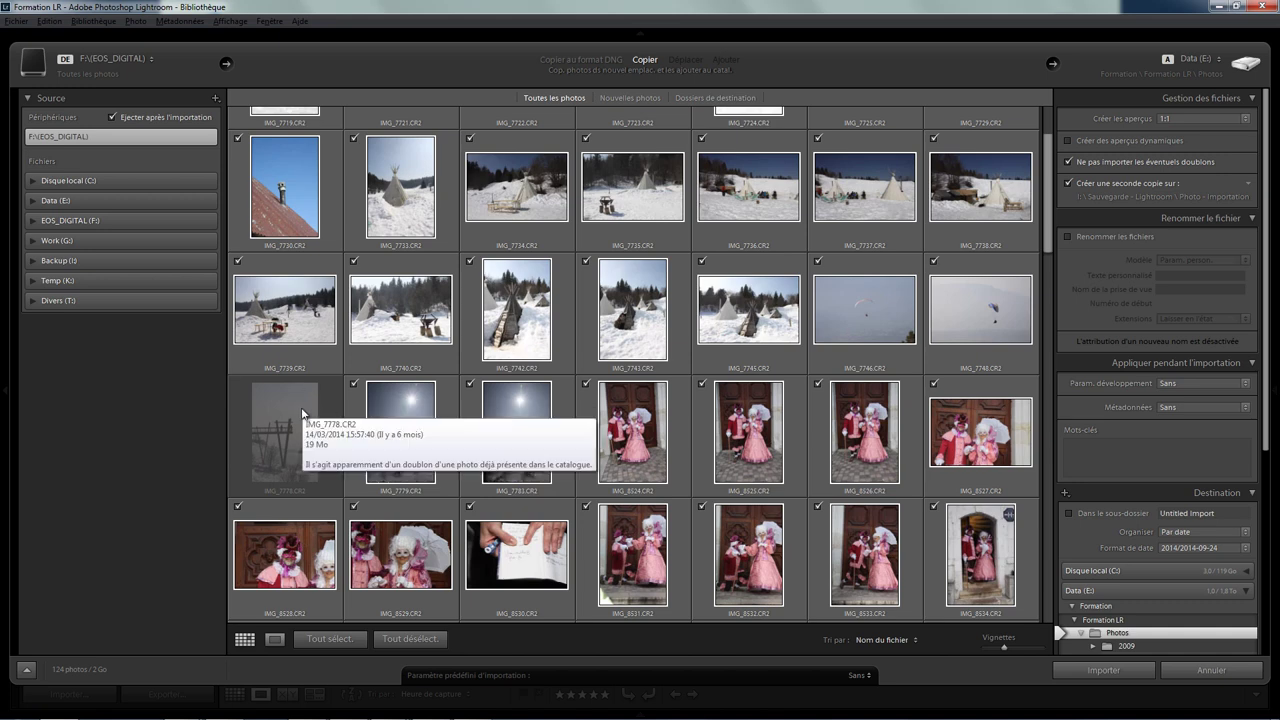
{"action": "scroll", "coordinate": [305, 402], "scroll_direction": "up", "scroll_amount": 1}
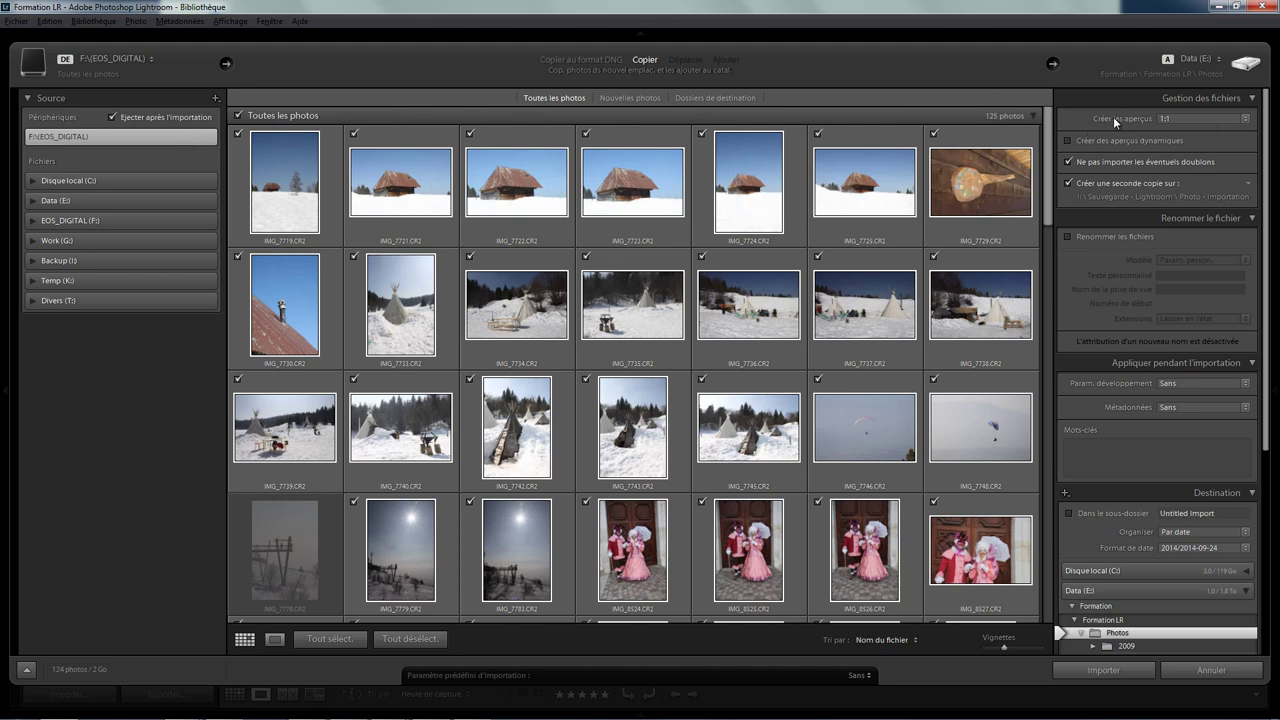
{"action": "left_click", "coordinate": [1202, 120]}
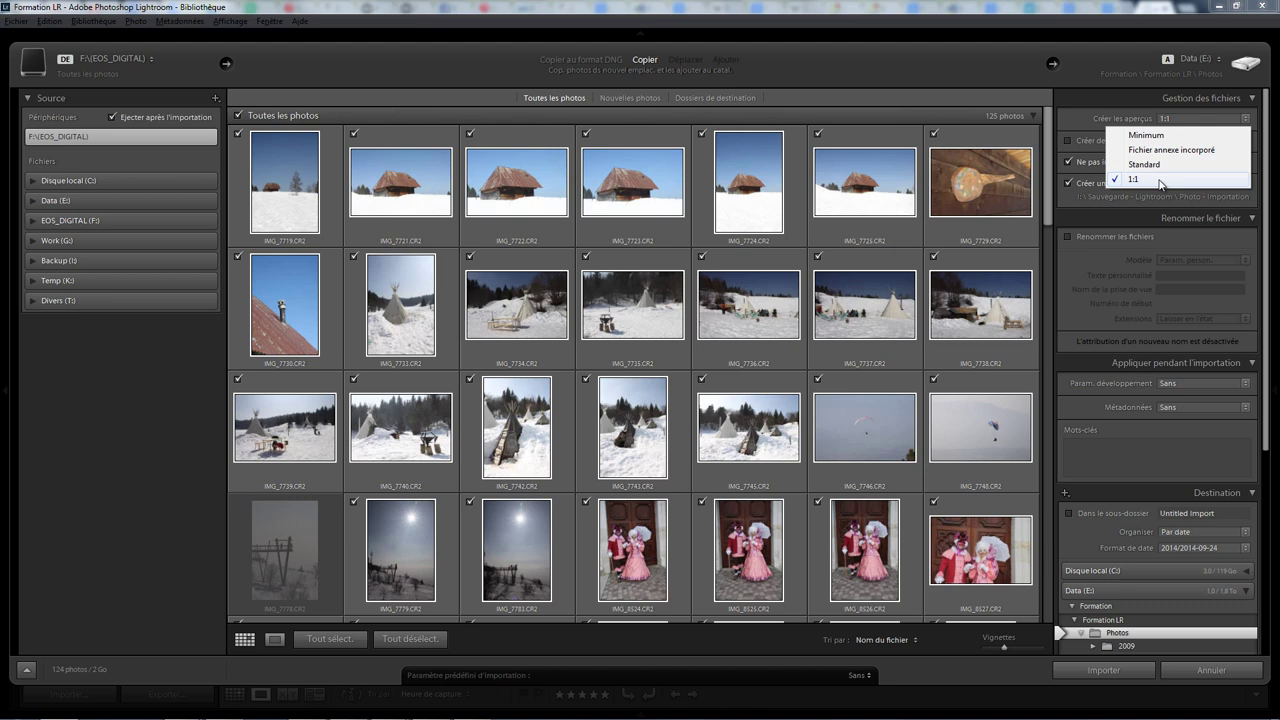
{"action": "left_click", "coordinate": [1160, 182]}
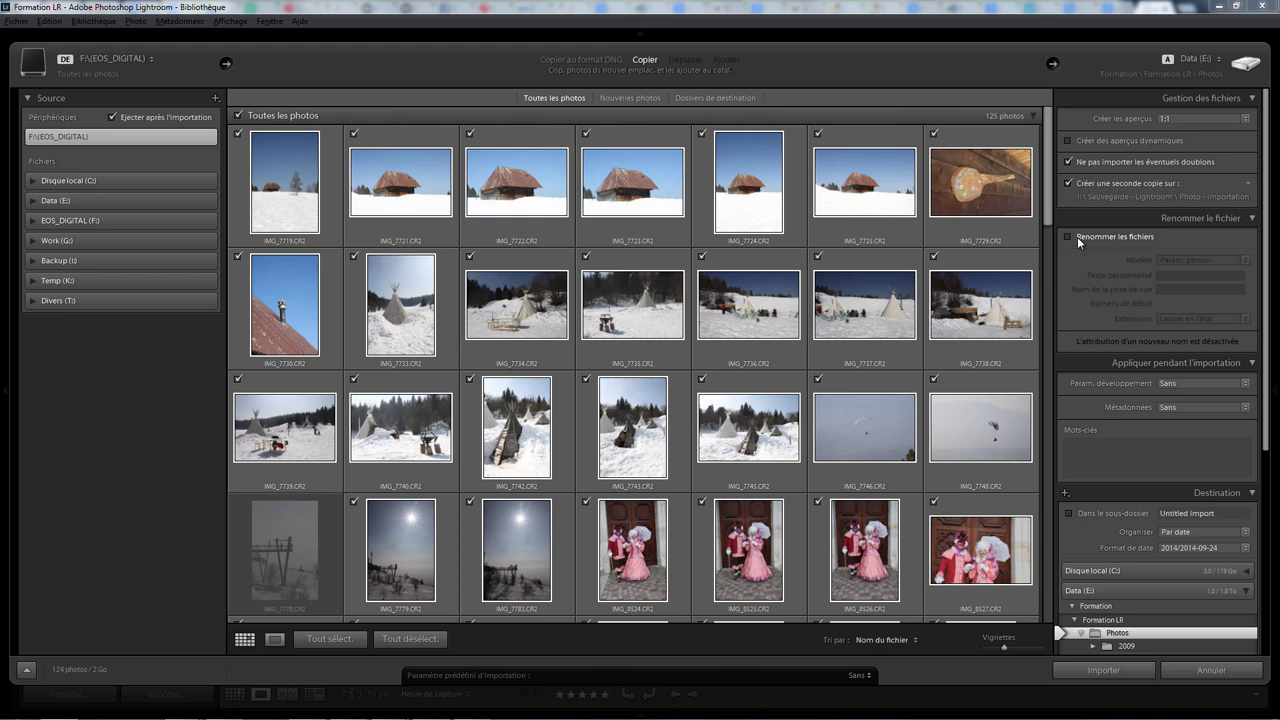
Scroll through the import grid and back to the first snowy chalet shots
{"action": "scroll", "coordinate": [720, 348], "scroll_direction": "down", "scroll_amount": 5}
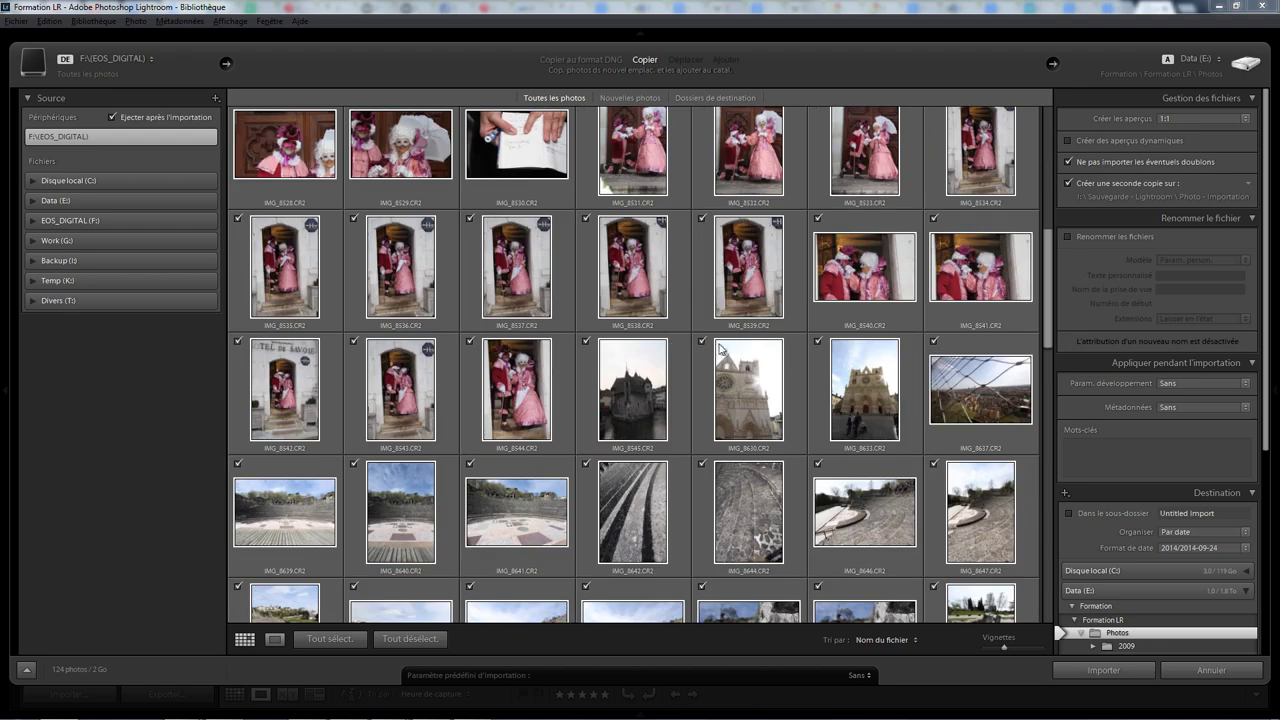
{"action": "scroll", "coordinate": [700, 320], "scroll_direction": "down", "scroll_amount": 4}
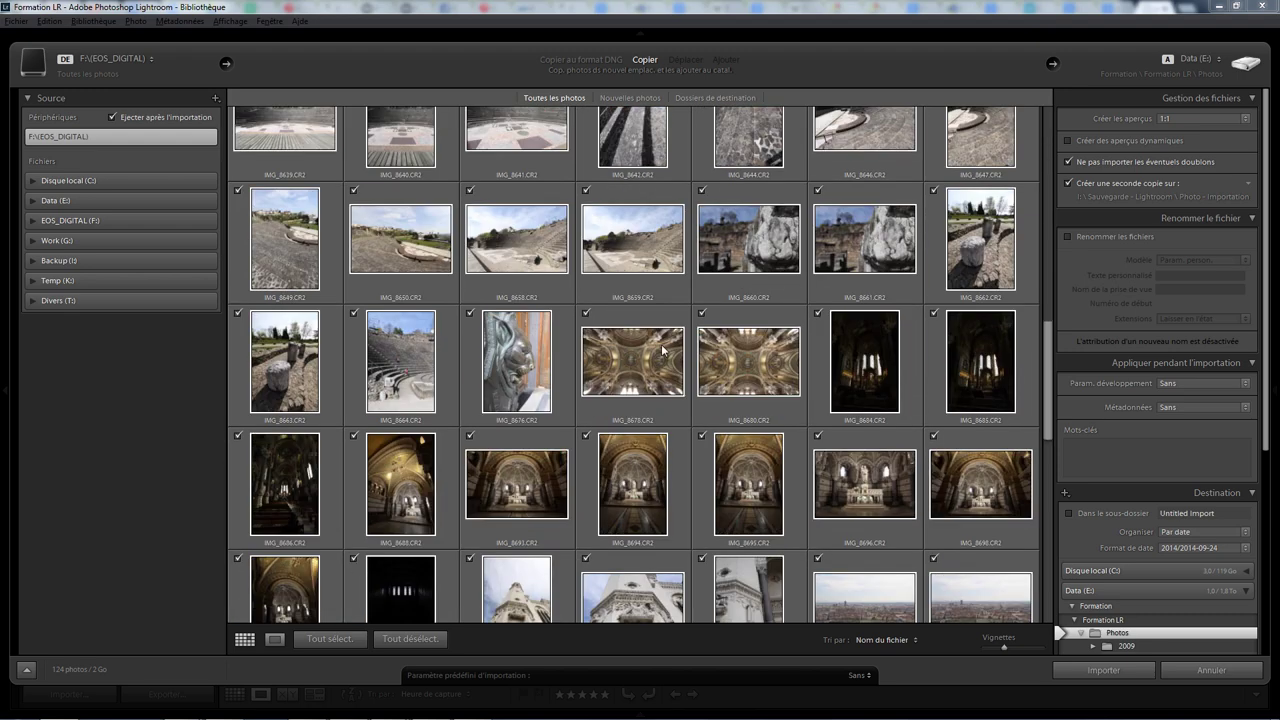
{"action": "scroll", "coordinate": [707, 340], "scroll_direction": "up", "scroll_amount": 5}
{"action": "scroll", "coordinate": [707, 340], "scroll_direction": "up", "scroll_amount": 3}
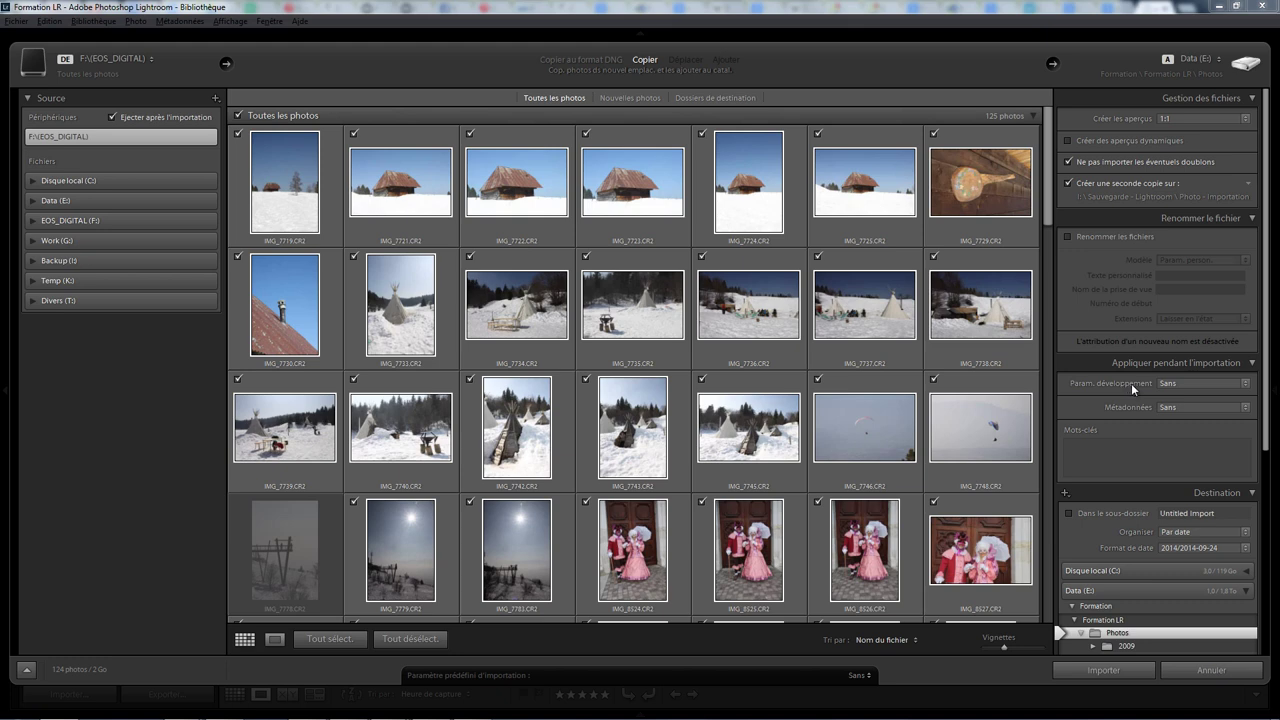
{"action": "left_click", "coordinate": [1187, 408]}
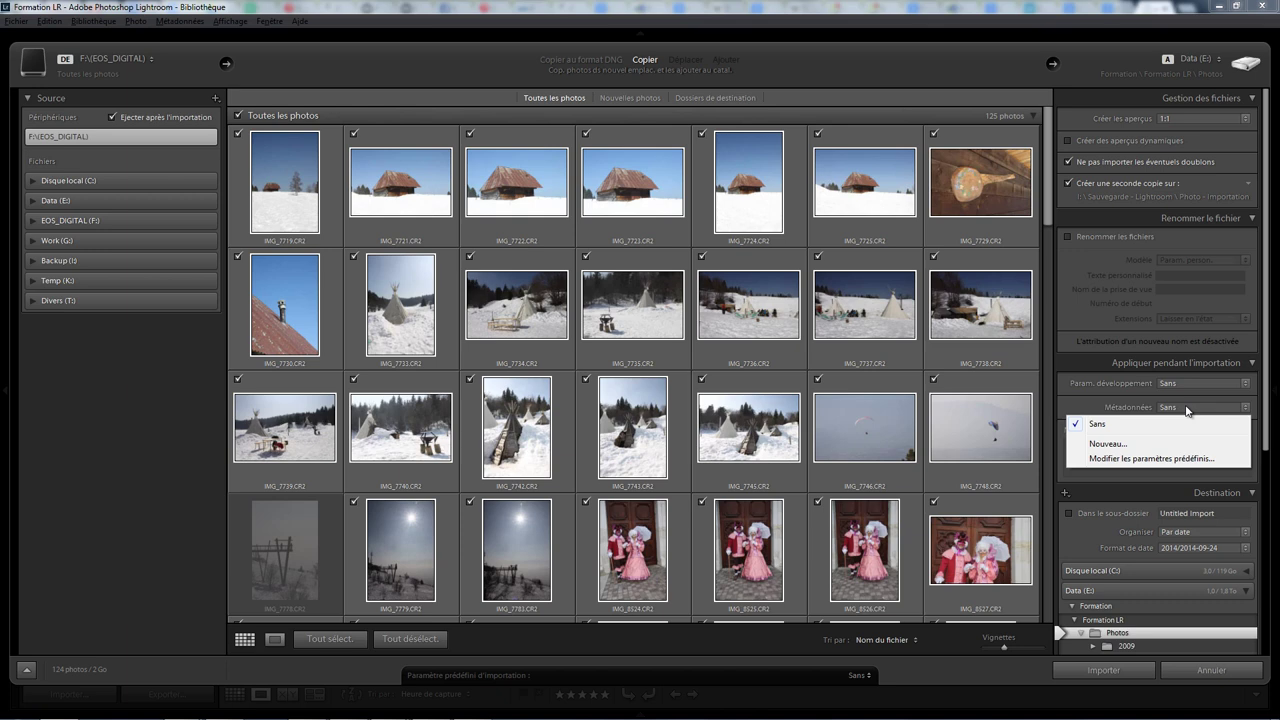
{"action": "left_click", "coordinate": [1186, 406]}
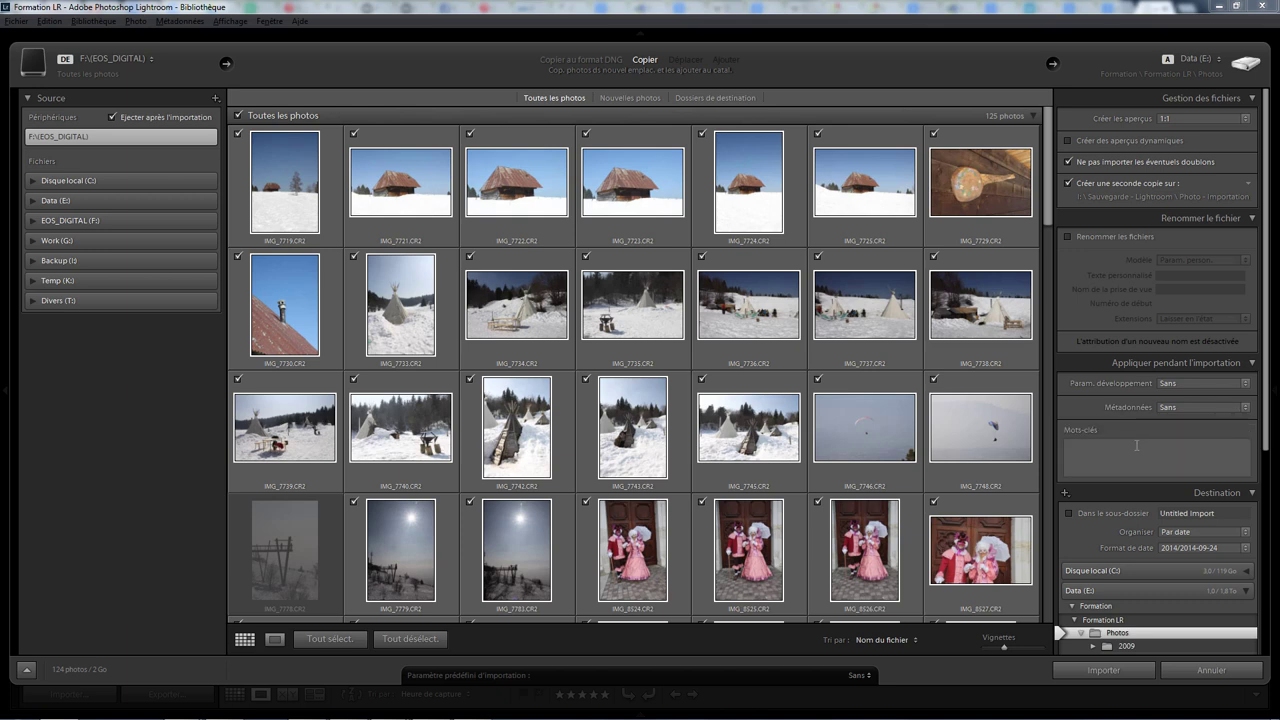
{"action": "left_click", "coordinate": [1191, 409]}
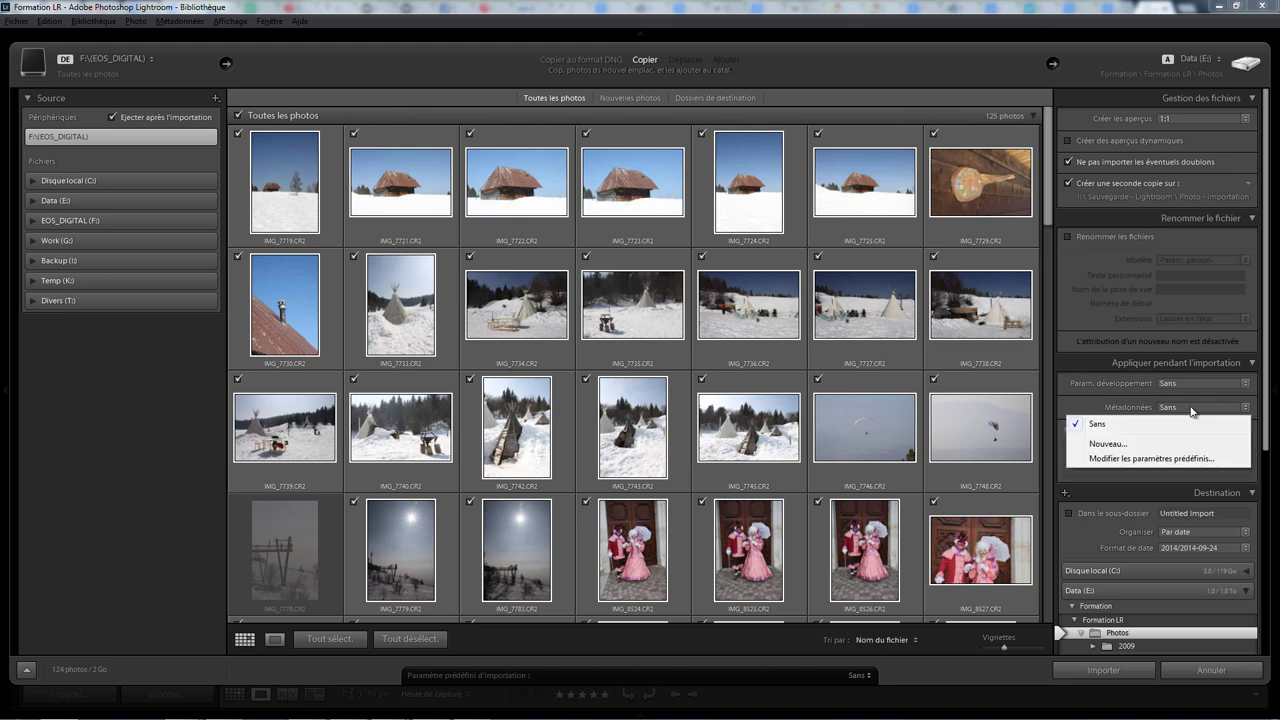
{"action": "left_click", "coordinate": [1120, 459]}
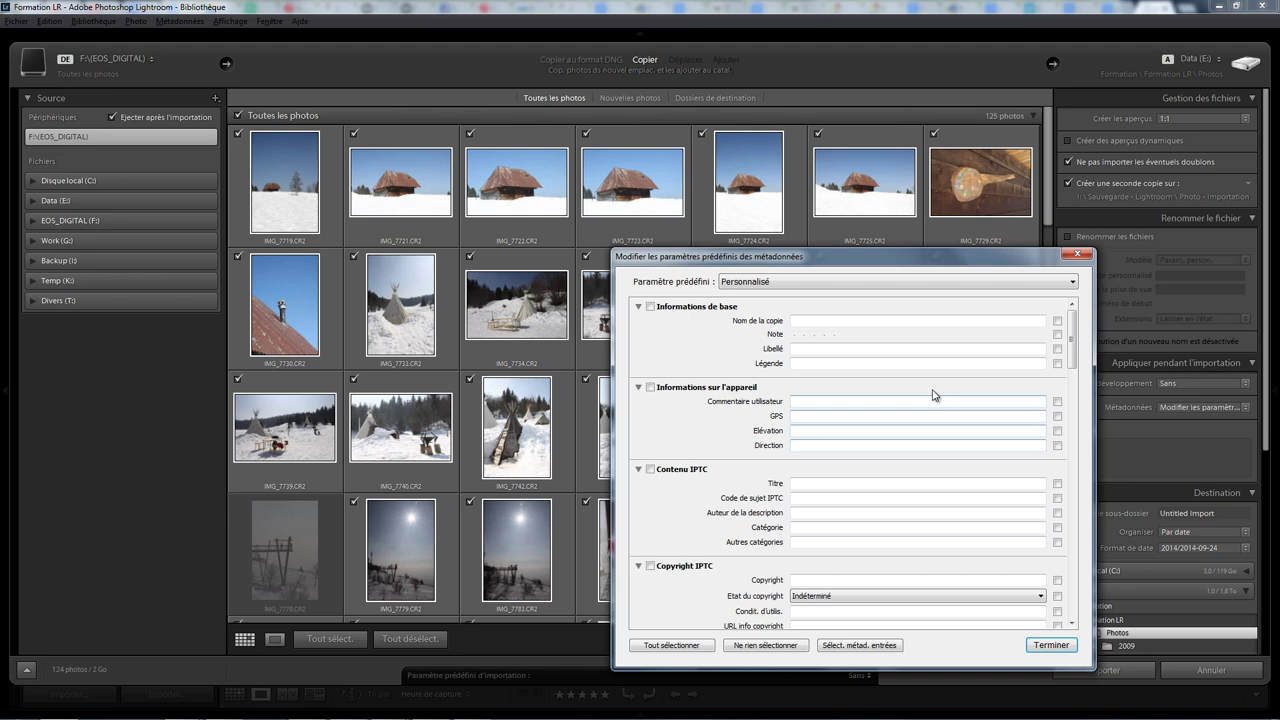
{"action": "left_click_drag", "start_coordinate": [862, 257], "coordinate": [642, 184]}
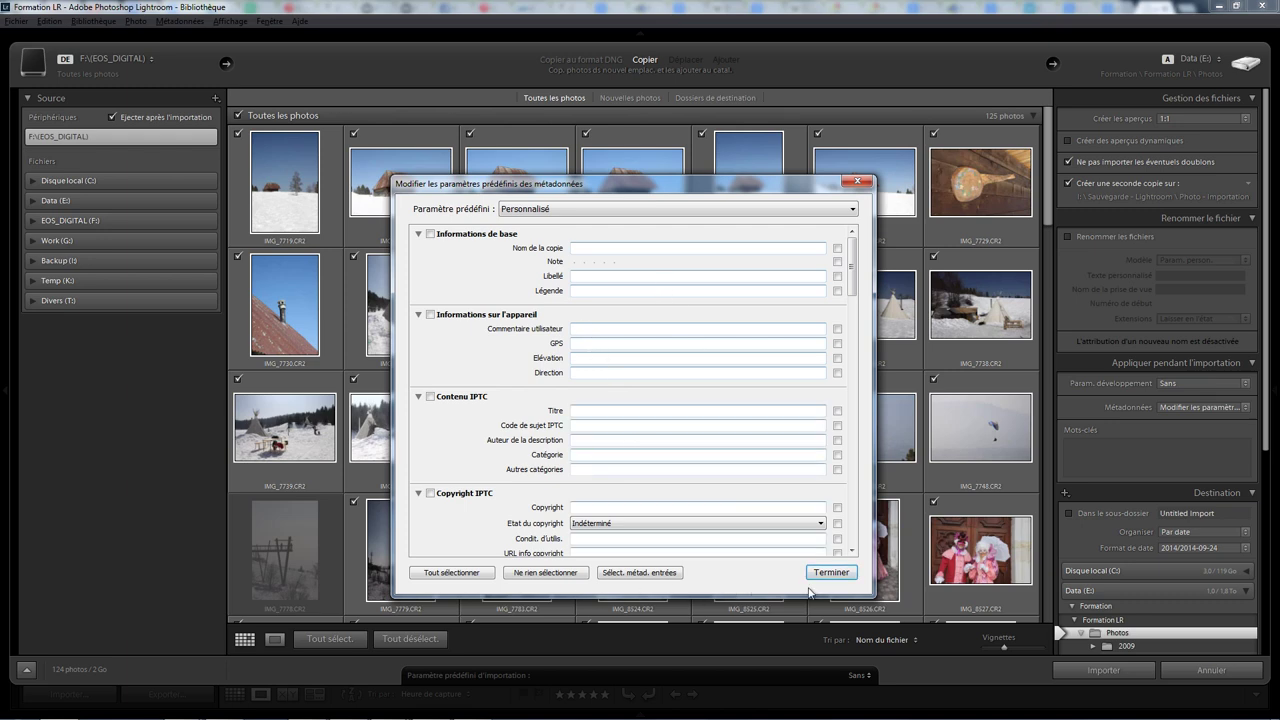
{"action": "mouse_move", "coordinate": [855, 289]}
{"action": "left_mouse_down"}
{"action": "mouse_move", "coordinate": [855, 336]}
{"action": "mouse_move", "coordinate": [855, 293]}
{"action": "left_mouse_up"}
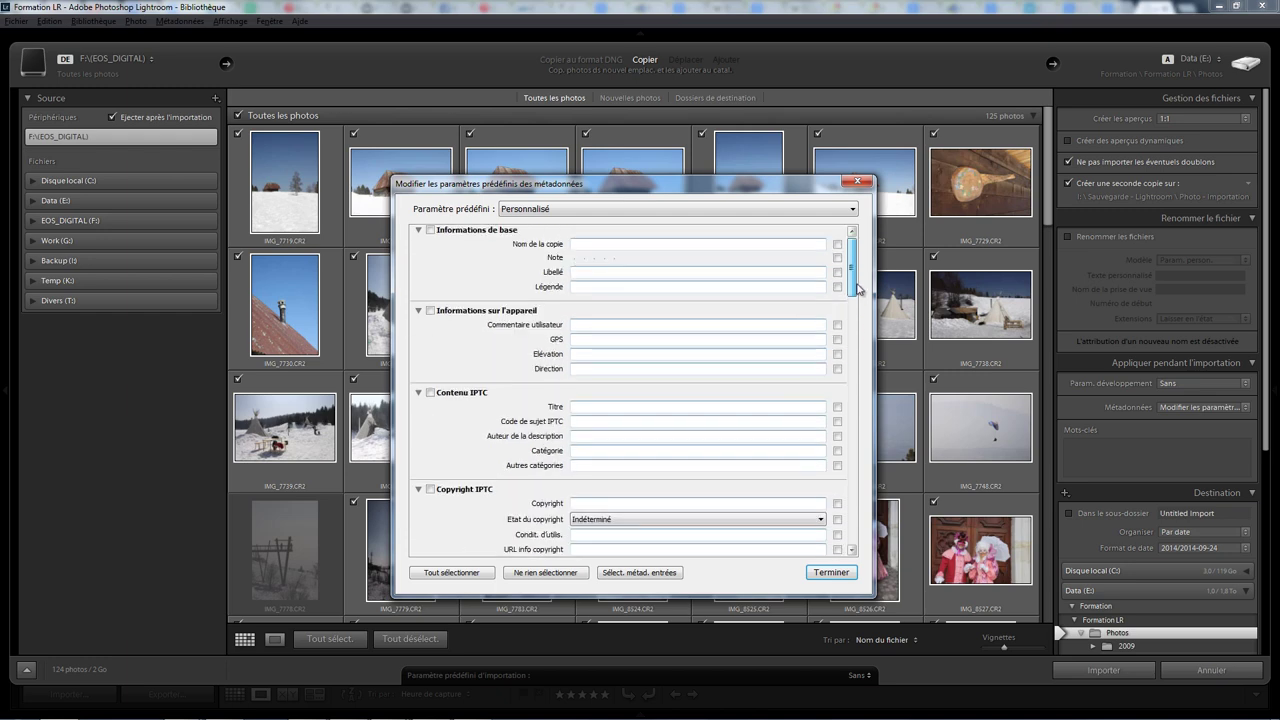
{"action": "left_click", "coordinate": [838, 573]}
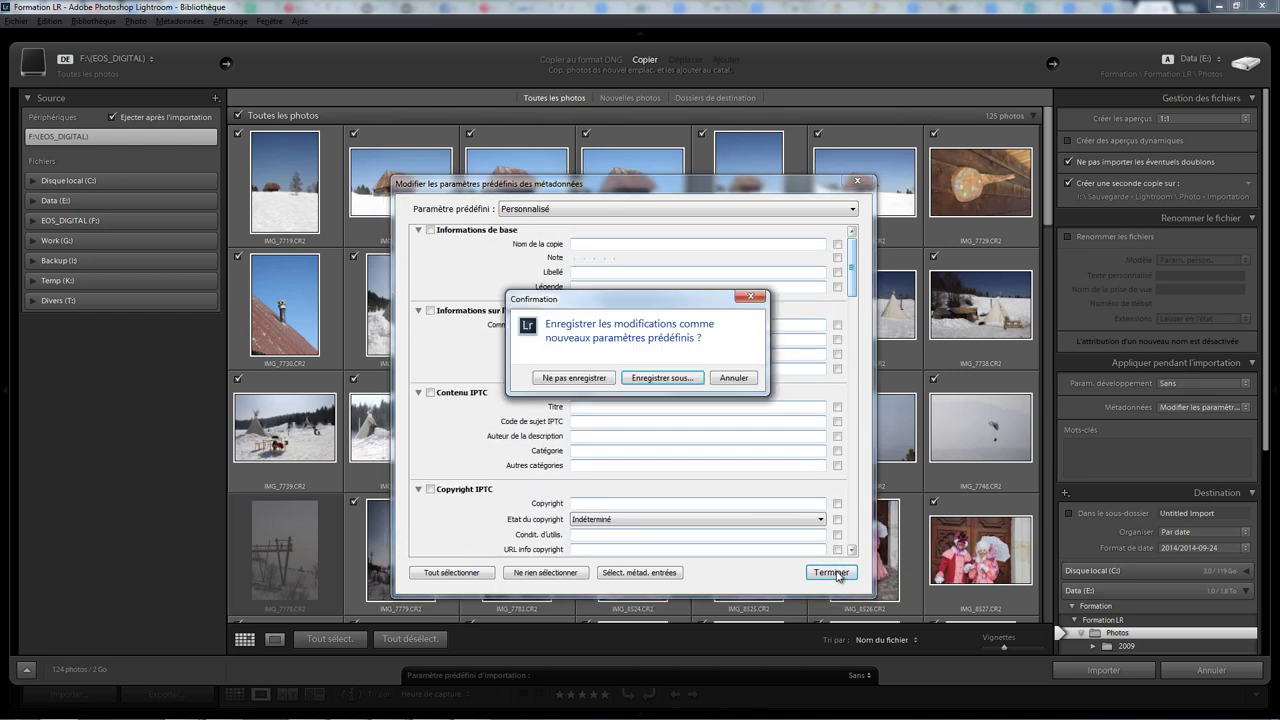
{"action": "left_click", "coordinate": [574, 378]}
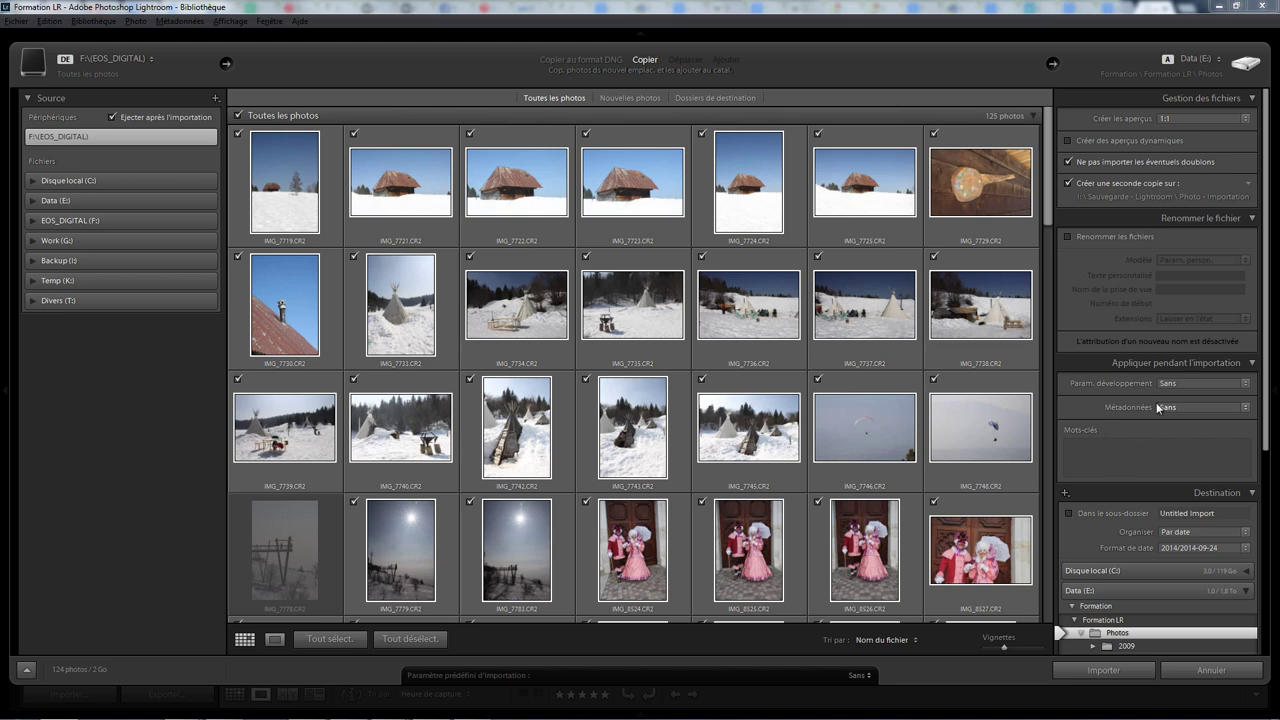
{"action": "left_click_drag", "start_coordinate": [1269, 421], "coordinate": [1272, 540]}
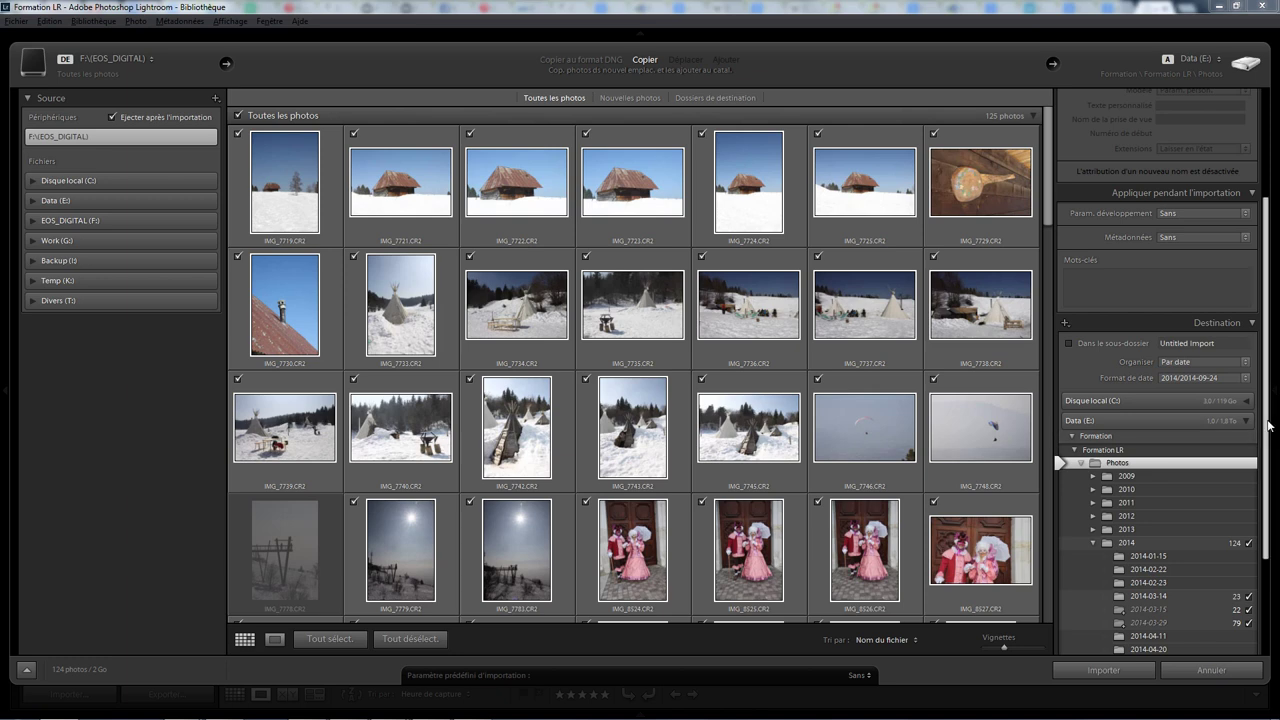
{"action": "scroll", "coordinate": [1265, 450], "scroll_direction": "down", "scroll_amount": 2}
{"action": "scroll", "coordinate": [1265, 450], "scroll_direction": "down", "scroll_amount": 3}
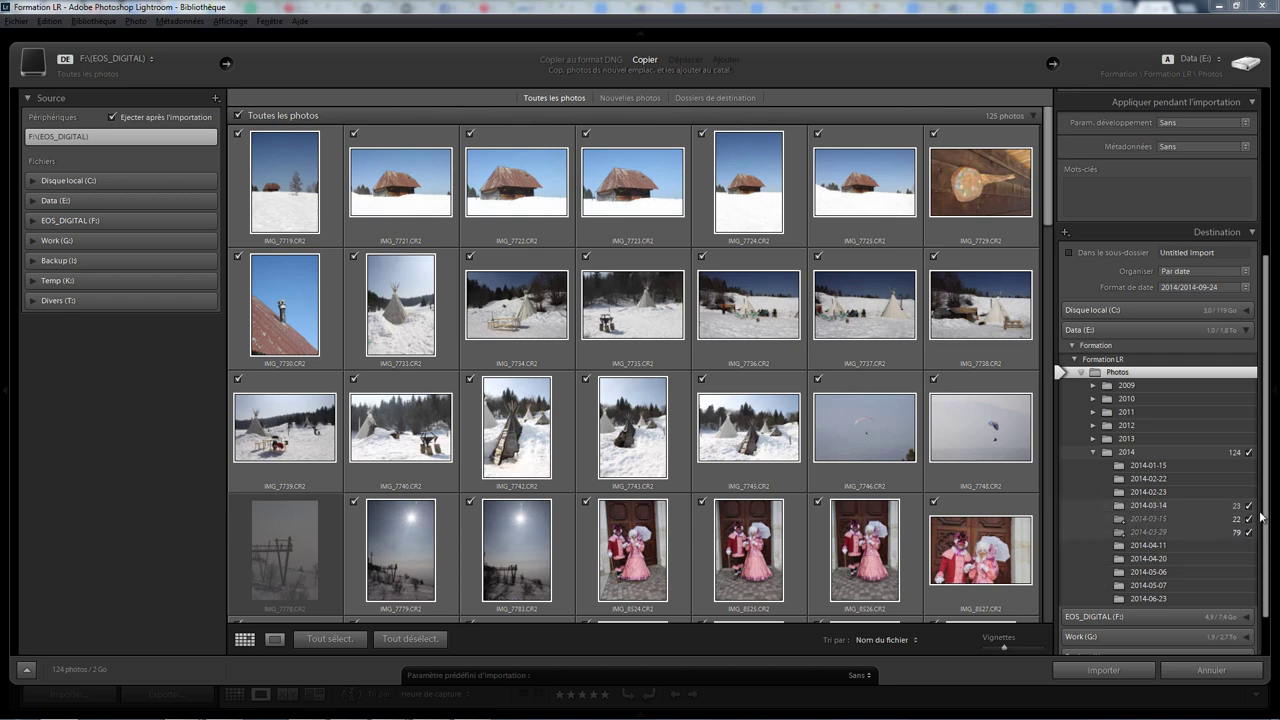
{"action": "scroll", "coordinate": [1268, 567], "scroll_direction": "down", "scroll_amount": 2}
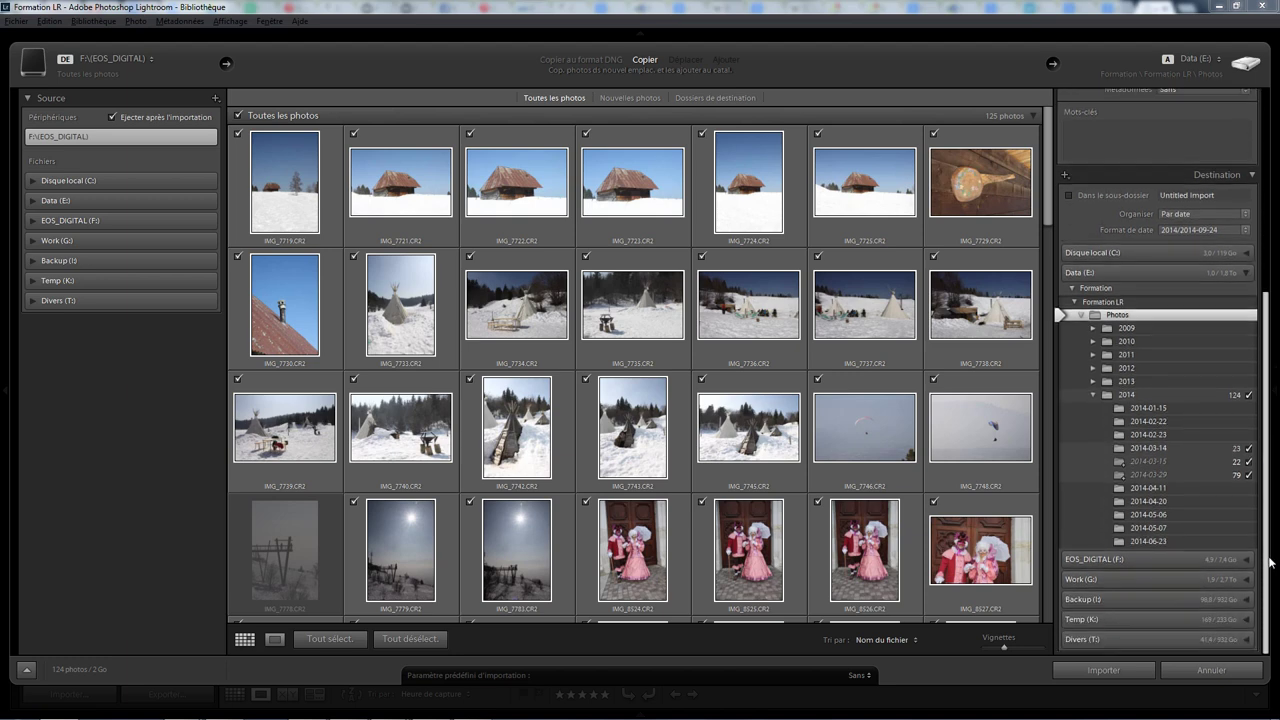
{"action": "left_click_drag", "start_coordinate": [1270, 563], "coordinate": [1261, 413]}
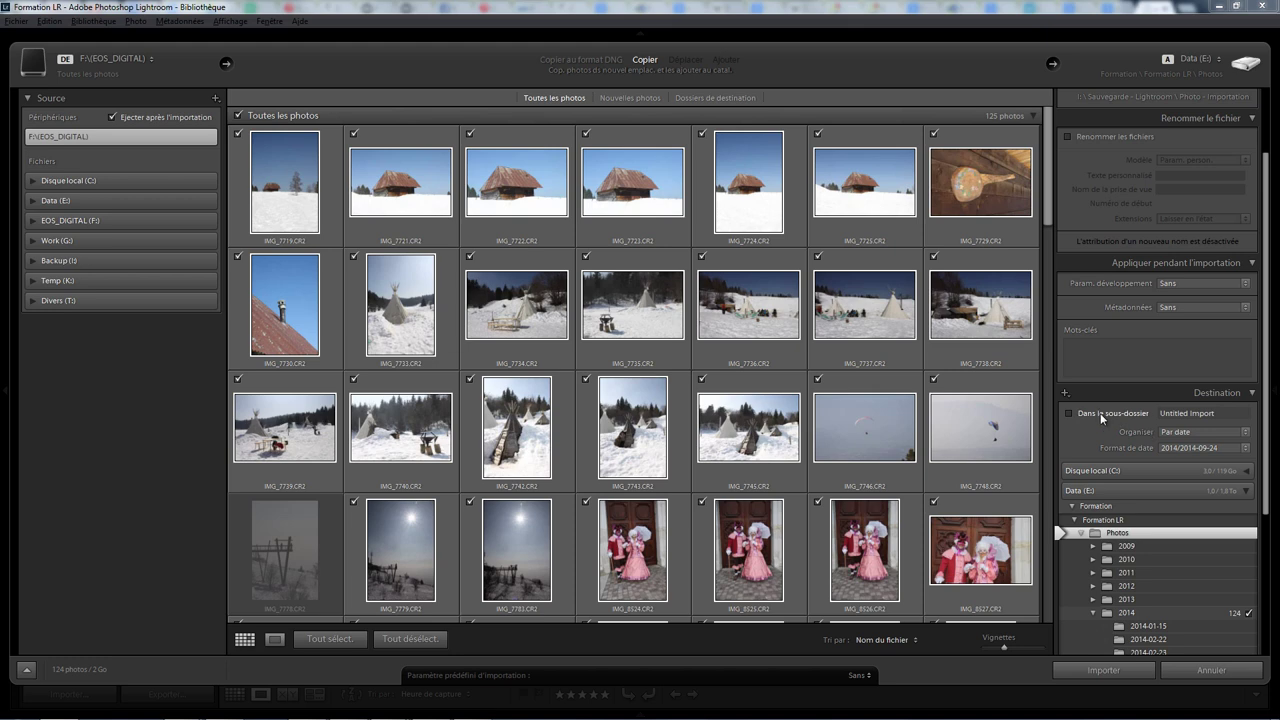
{"action": "left_click", "coordinate": [1202, 430]}
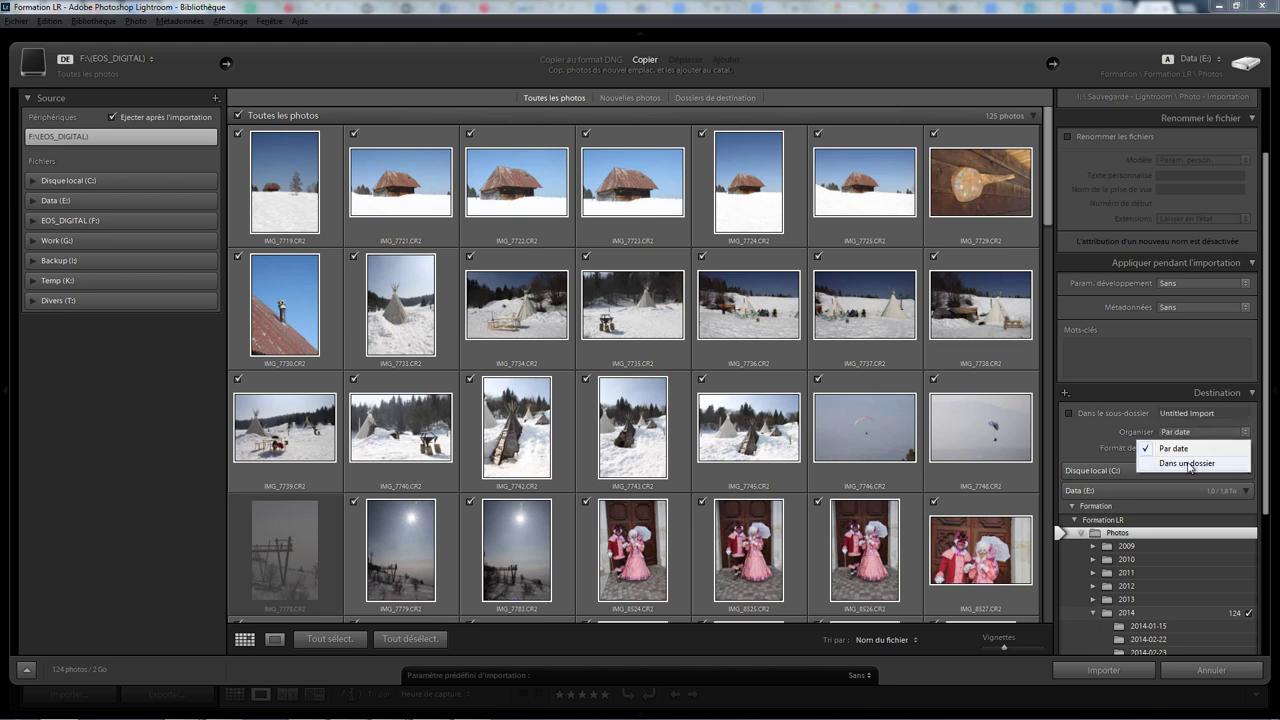
{"action": "left_click", "coordinate": [1094, 430]}
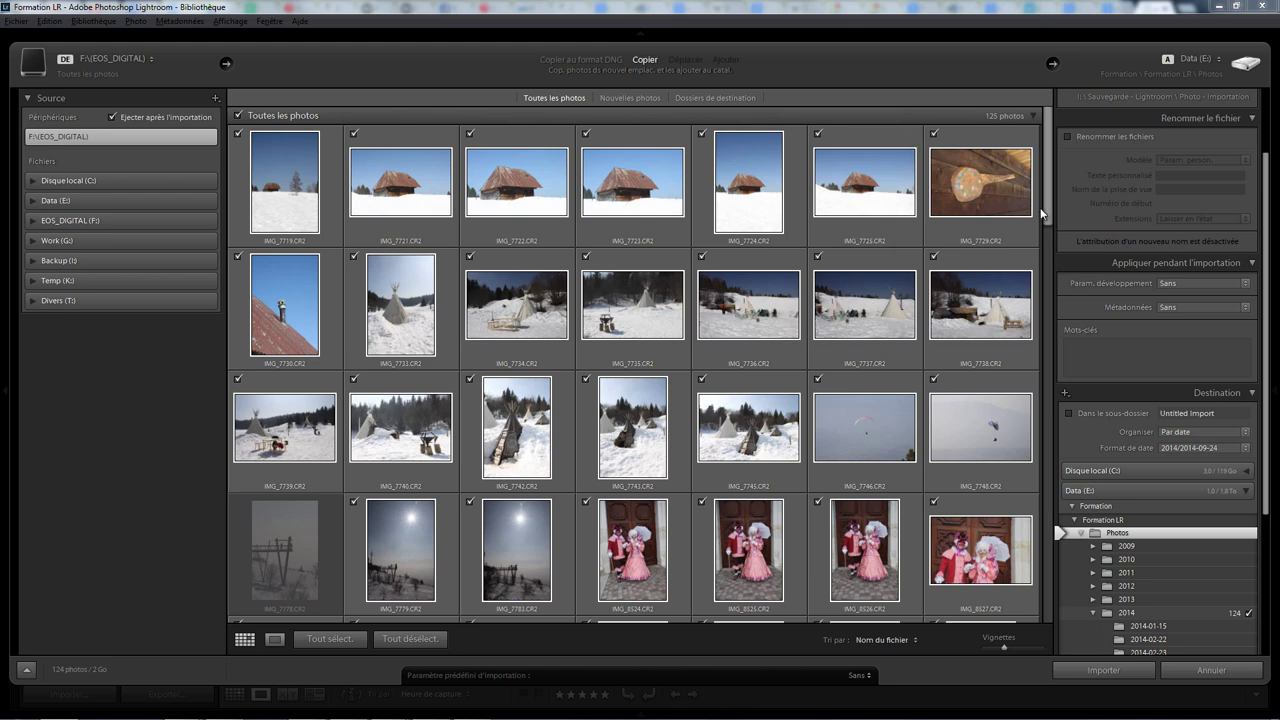
{"action": "left_click_drag", "start_coordinate": [1047, 200], "coordinate": [1047, 268]}
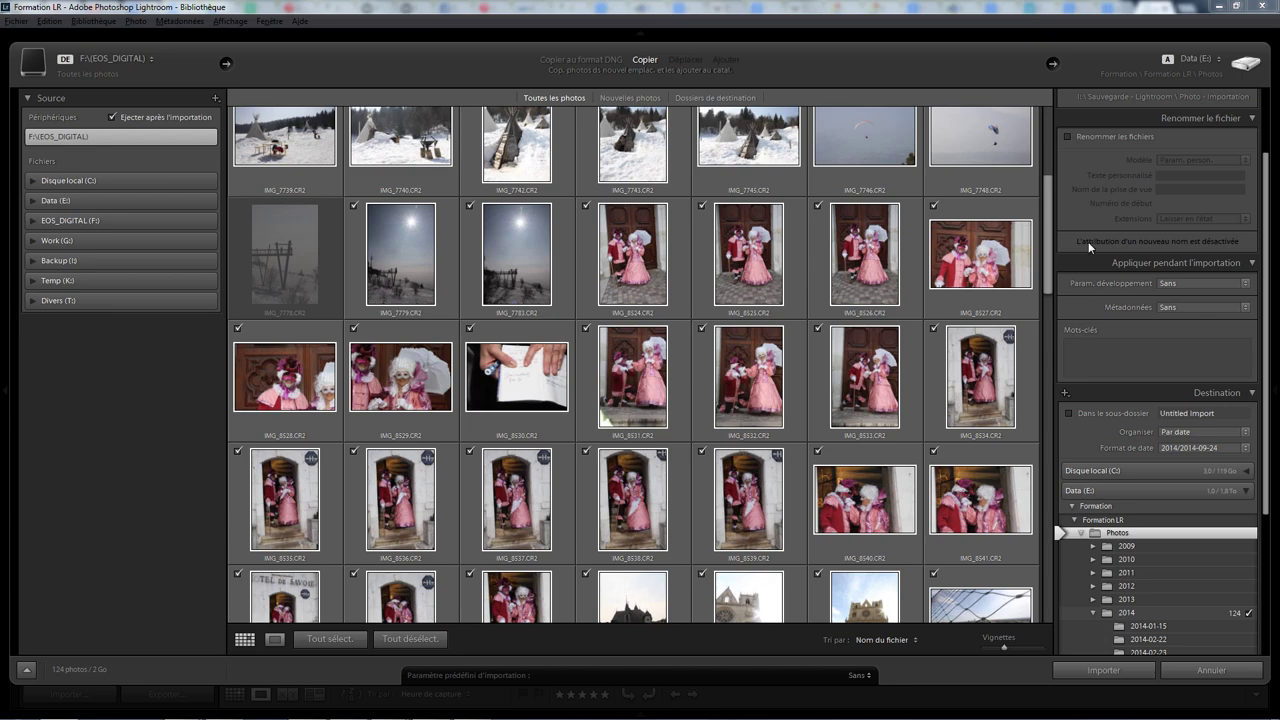
{"action": "mouse_move", "coordinate": [1047, 200]}
{"action": "left_mouse_down"}
{"action": "mouse_move", "coordinate": [1053, 427]}
{"action": "mouse_move", "coordinate": [1048, 190]}
{"action": "left_mouse_up"}
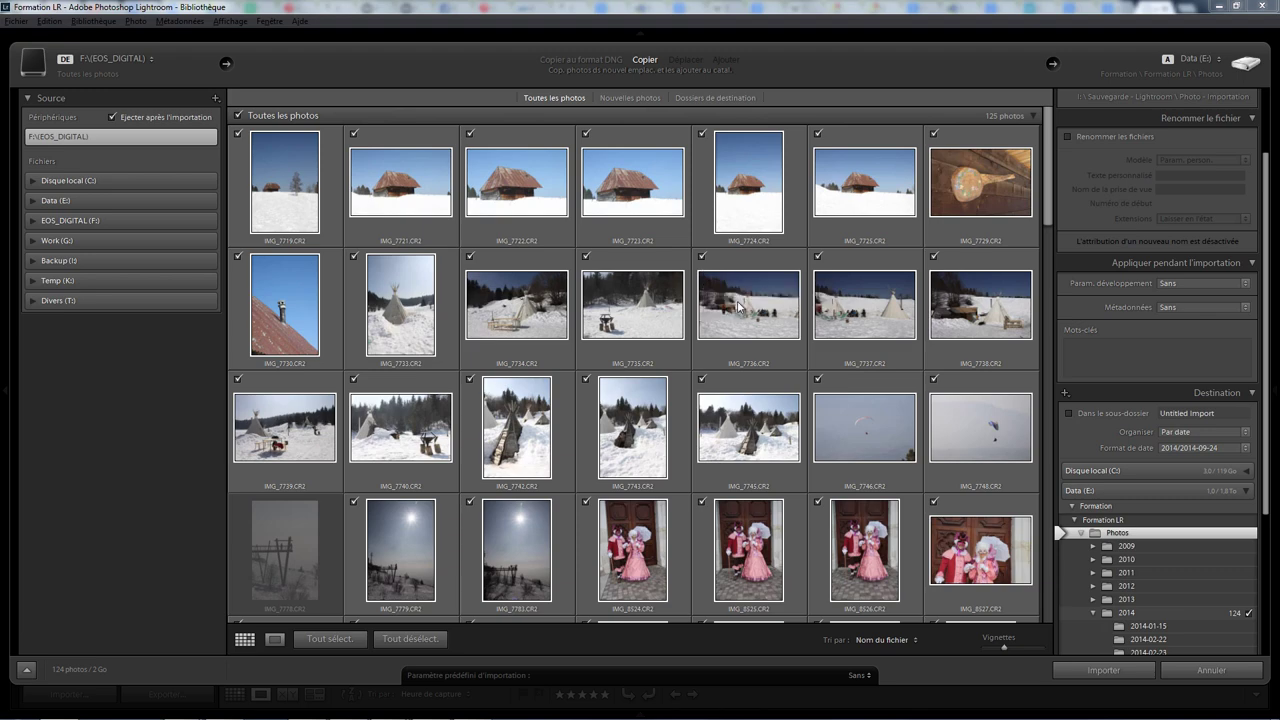
{"action": "scroll", "coordinate": [1048, 232], "scroll_direction": "down", "scroll_amount": 1}
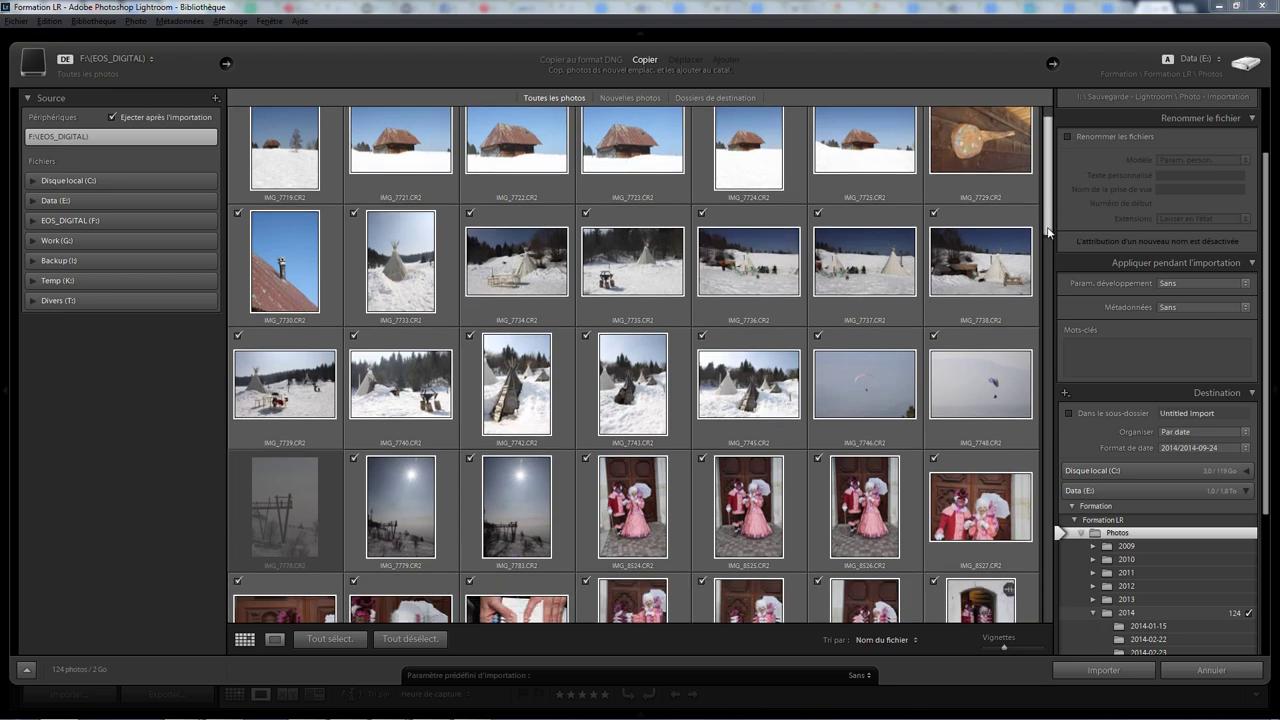
{"action": "left_click_drag", "start_coordinate": [1048, 232], "coordinate": [1040, 167]}
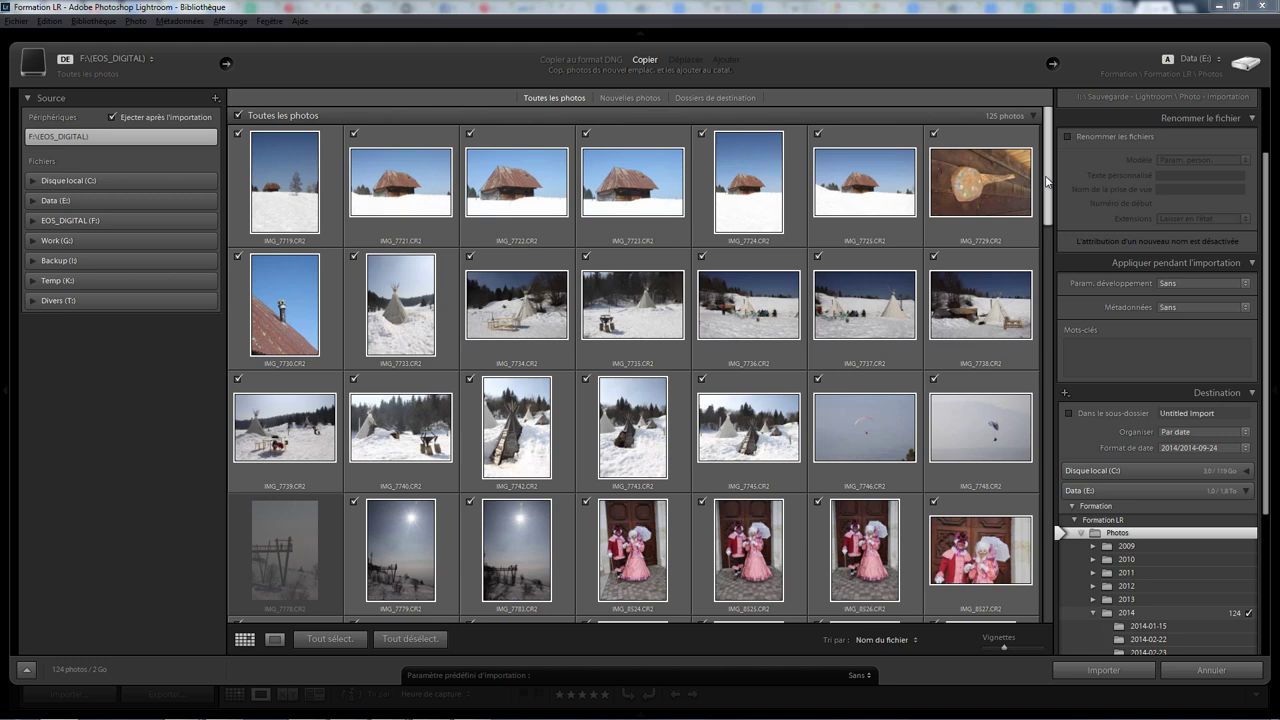
{"action": "left_click", "coordinate": [1181, 448]}
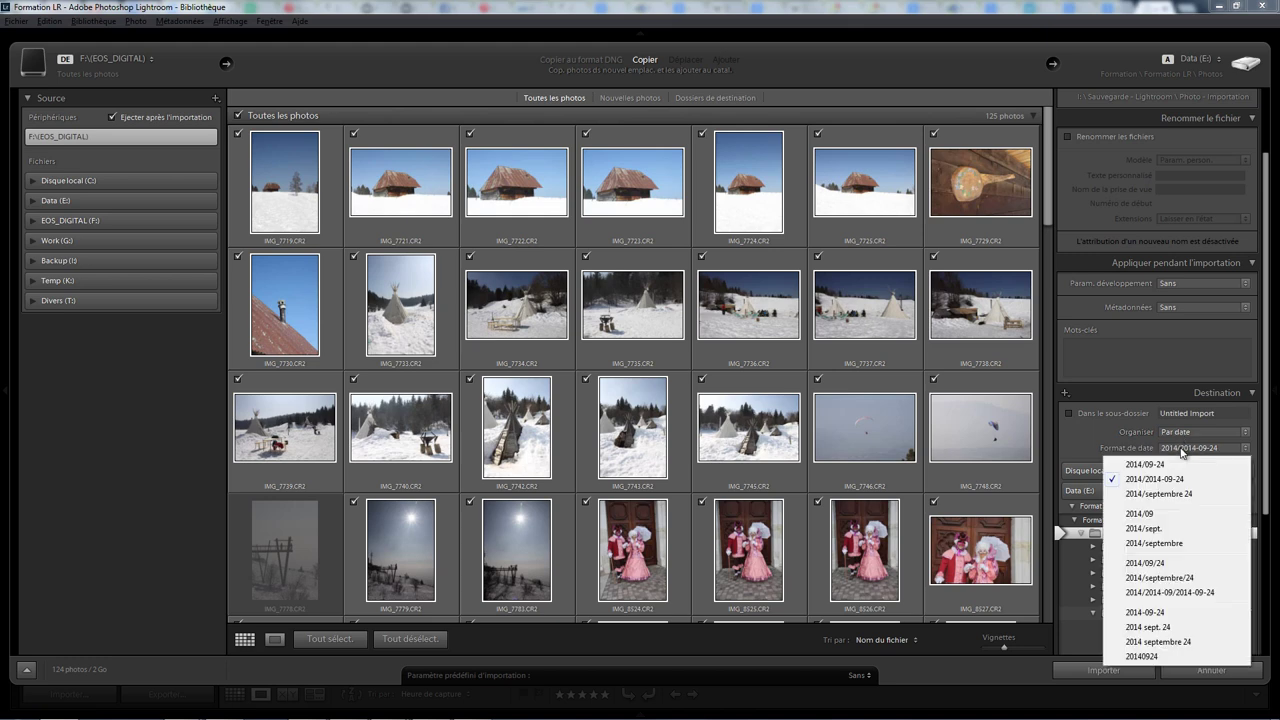
{"action": "left_click", "coordinate": [1181, 449]}
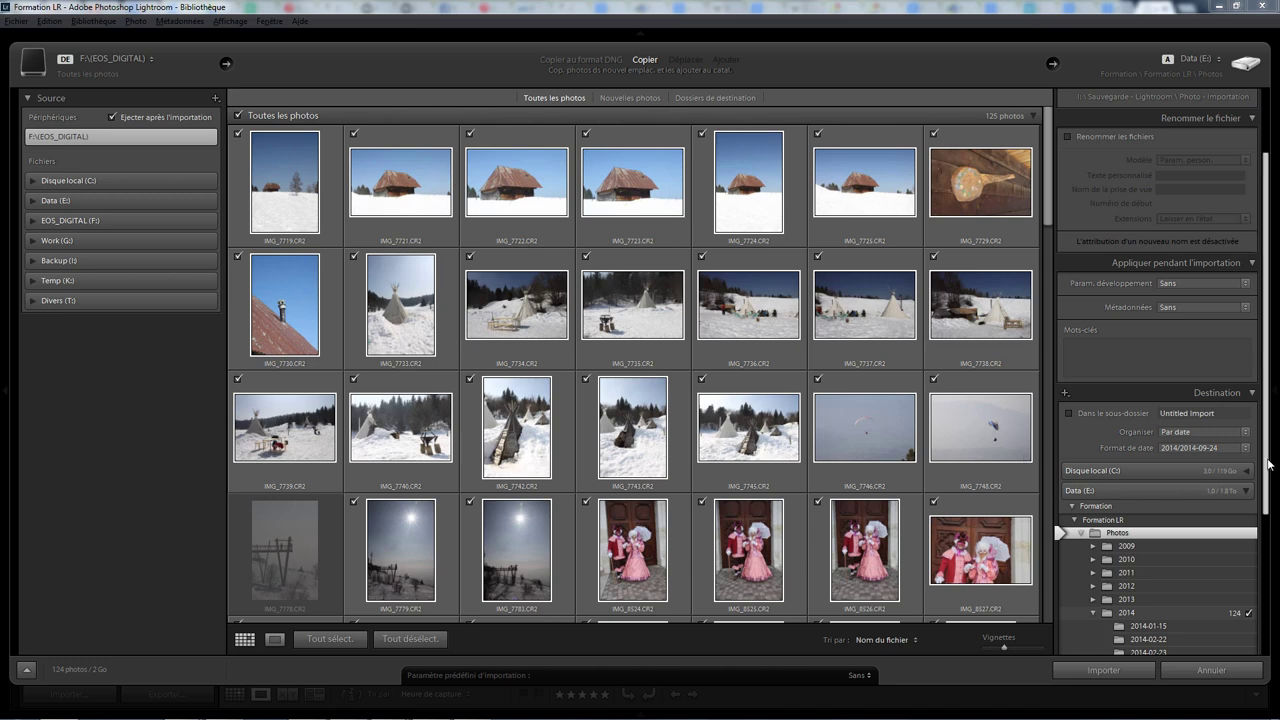
{"action": "left_click_drag", "start_coordinate": [1268, 463], "coordinate": [1259, 531]}
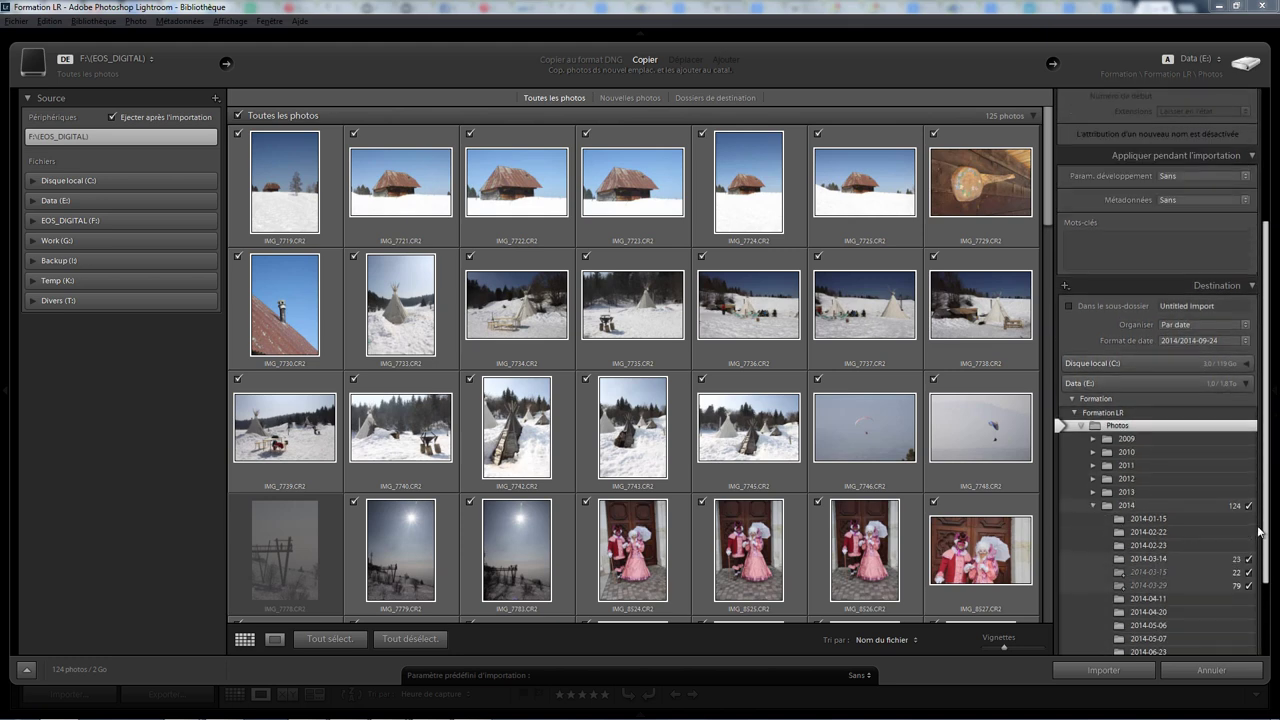
{"action": "scroll", "coordinate": [1259, 531], "scroll_direction": "up", "scroll_amount": 3}
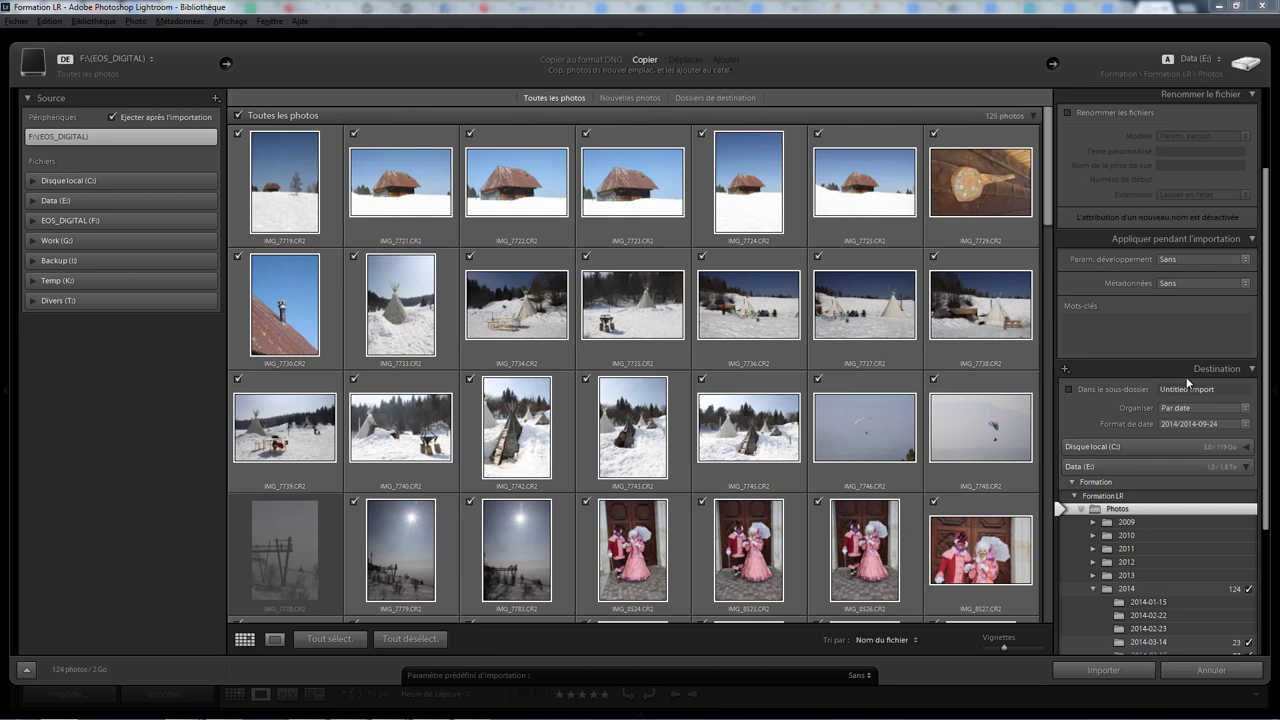
Start importing the 124 checked card photos into the catalog
{"action": "left_click", "coordinate": [1106, 672]}
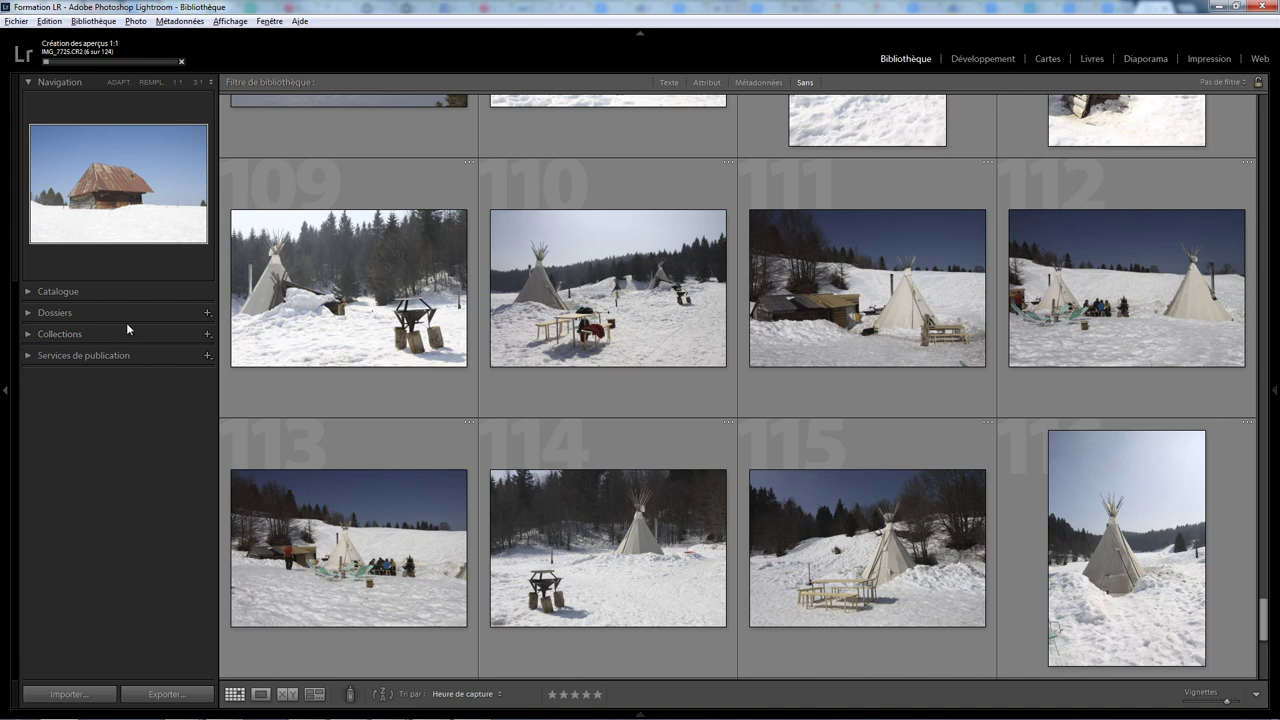
Expand Catalogue and Dossiers, then toggle the 2014 folder's dated subfolders closed
{"action": "left_click", "coordinate": [28, 292]}
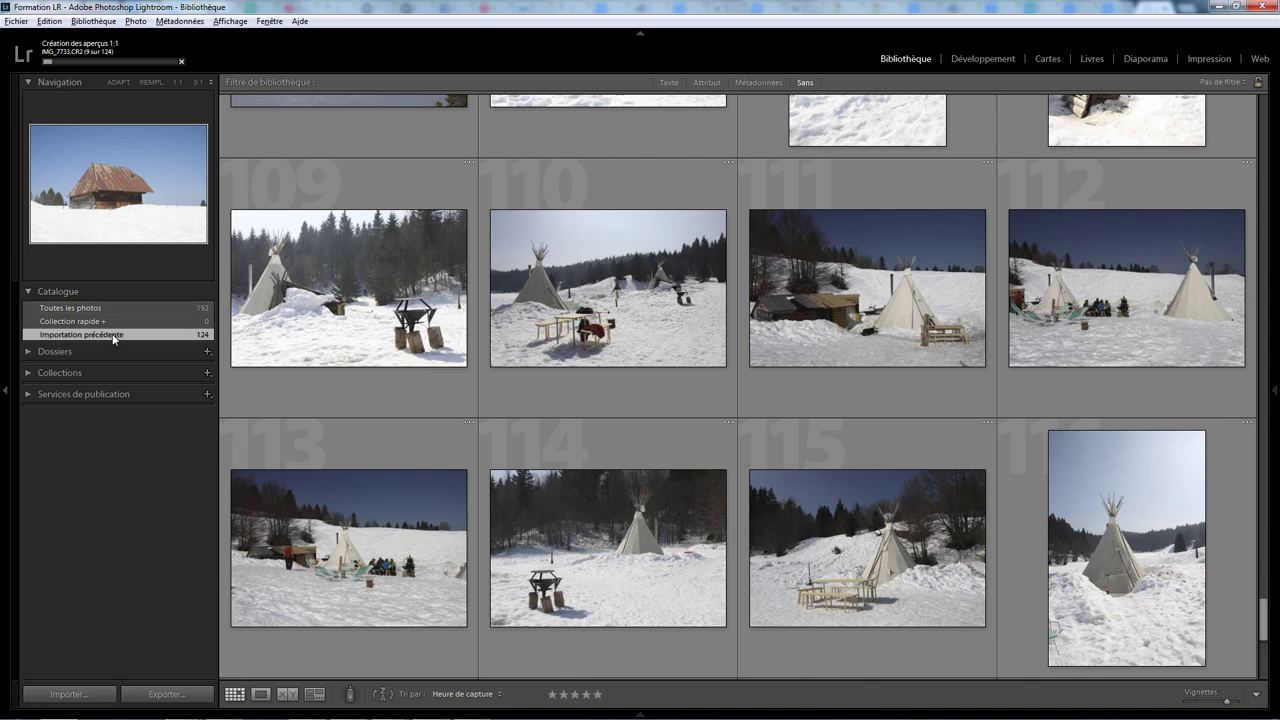
{"action": "left_click", "coordinate": [27, 352]}
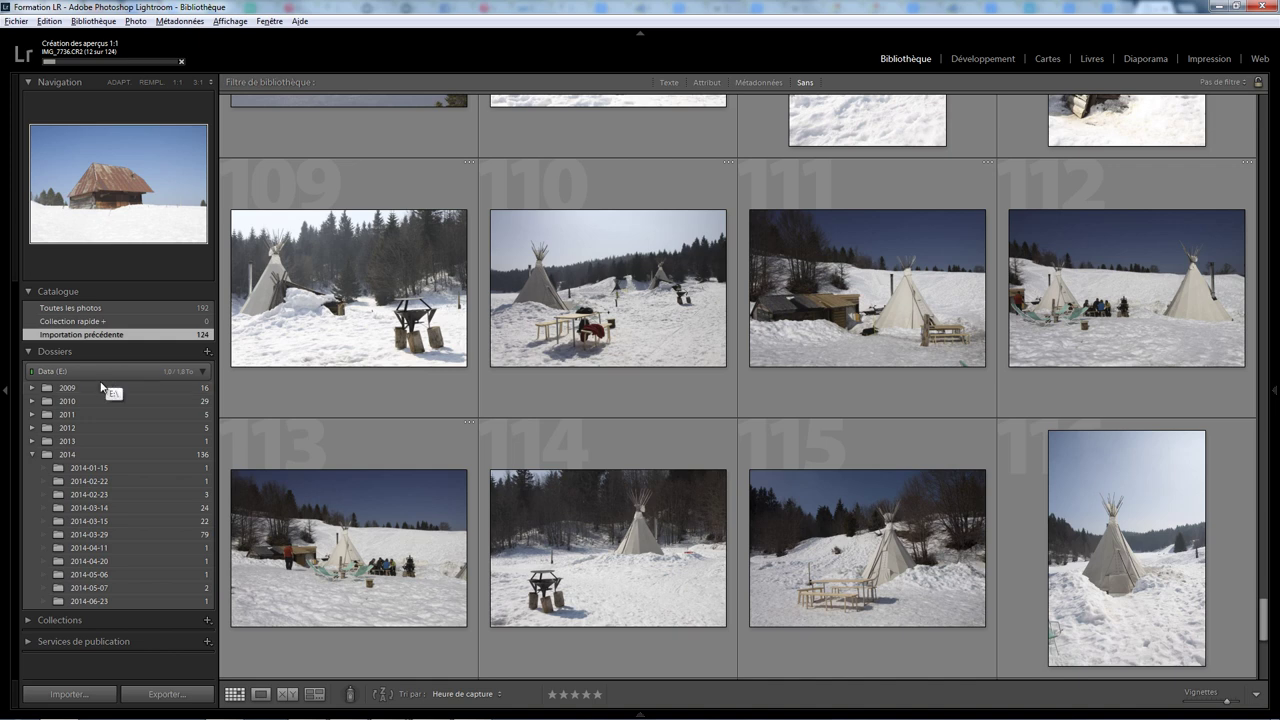
{"action": "left_click", "coordinate": [33, 454]}
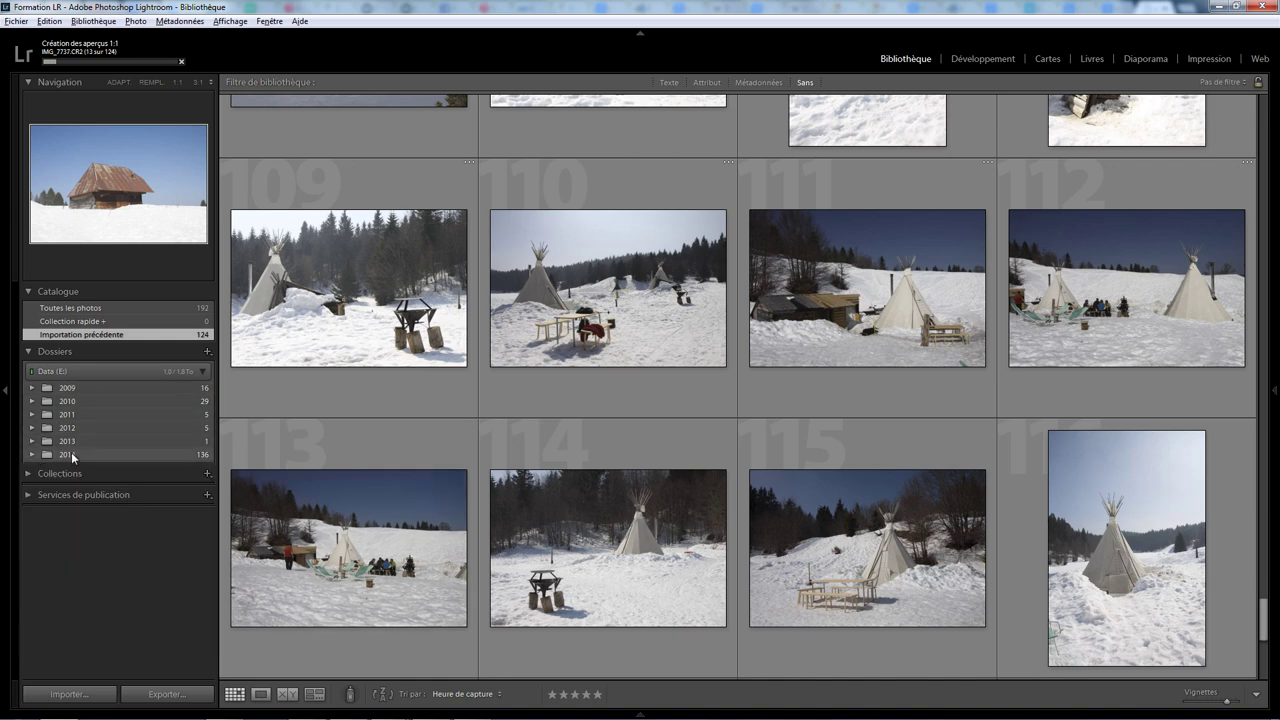
{"action": "left_click", "coordinate": [33, 454]}
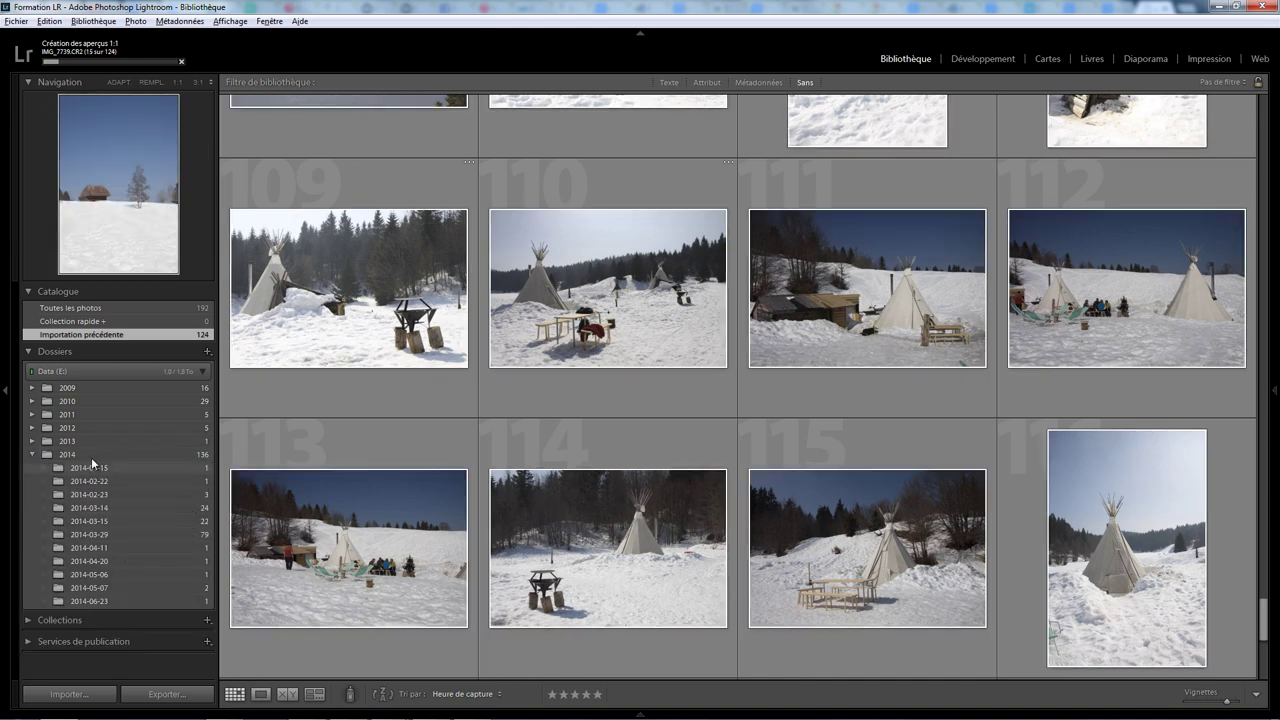
{"action": "left_click", "coordinate": [33, 455]}
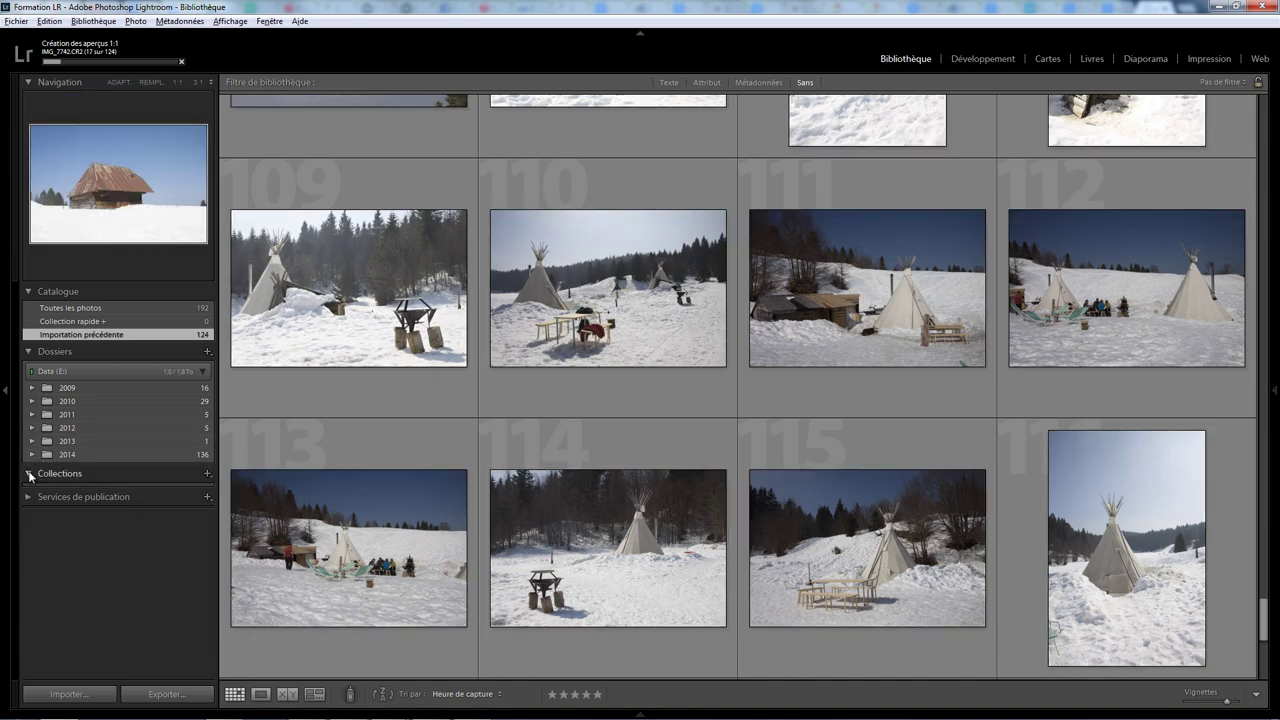
Collapse Collections, then expand and collapse Services de publication
{"action": "left_click", "coordinate": [30, 474]}
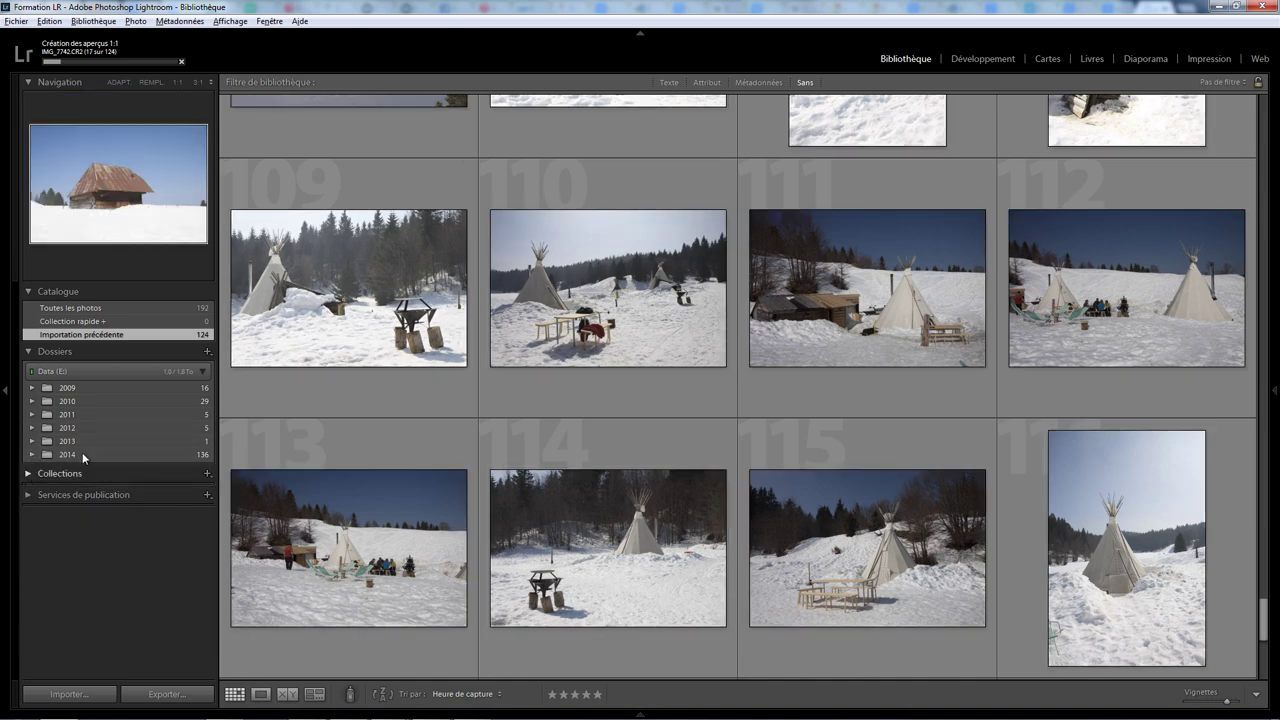
{"action": "left_click", "coordinate": [28, 495]}
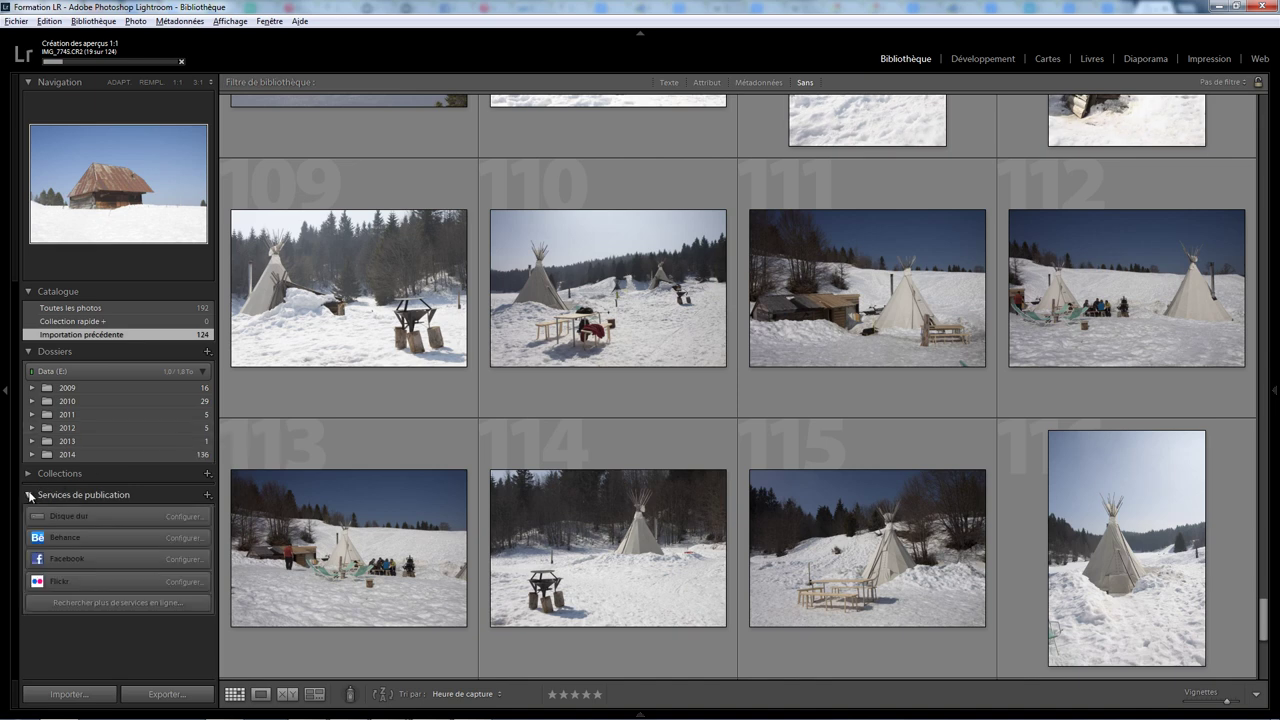
{"action": "left_click", "coordinate": [29, 495]}
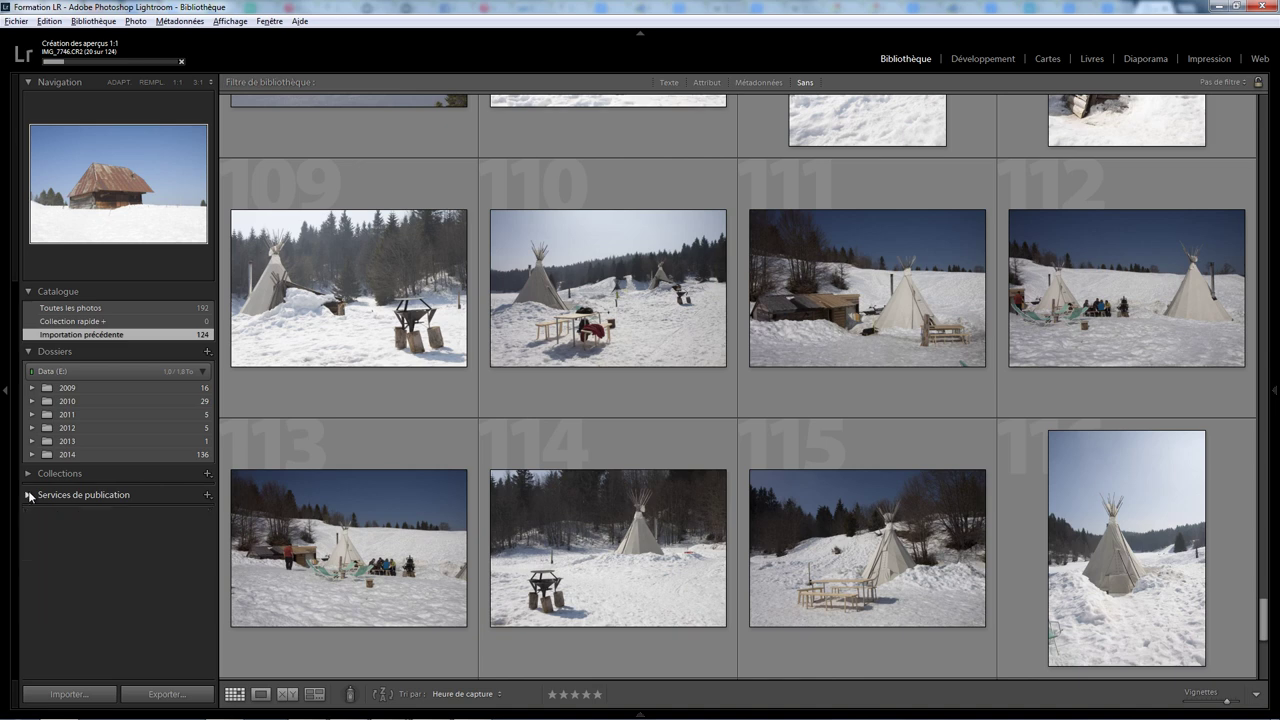